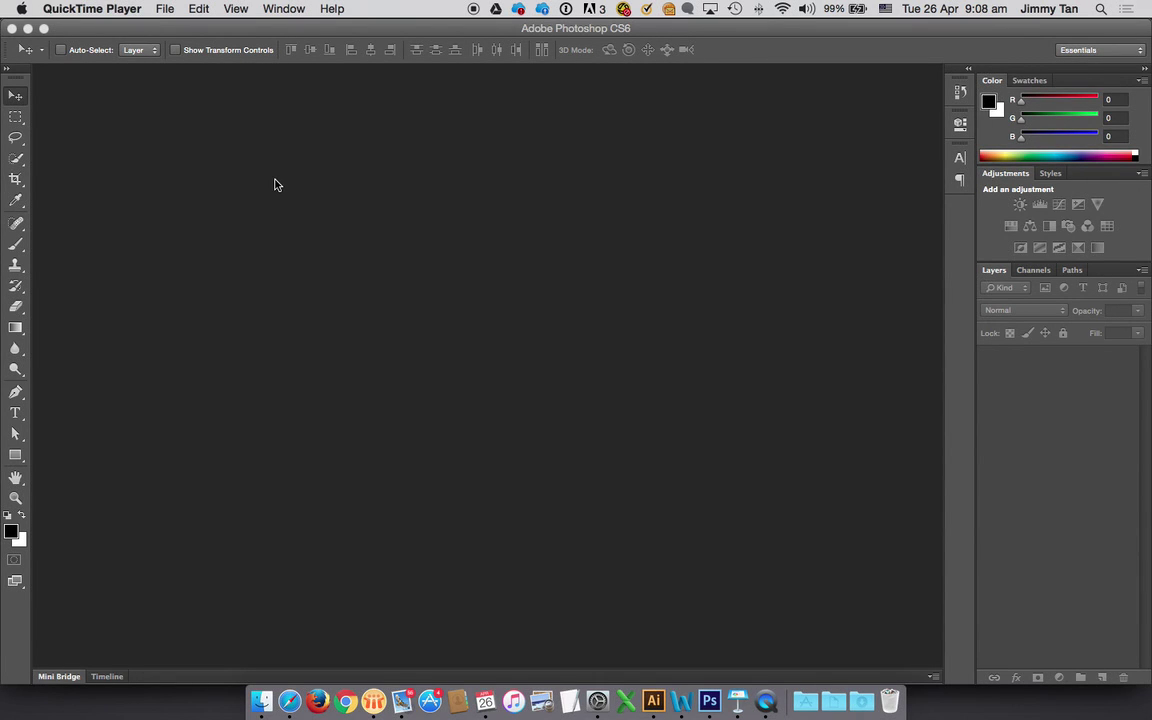
Create a new document from the International Paper A5 preset in RGB Color
{"action": "left_click", "coordinate": [164, 9]}
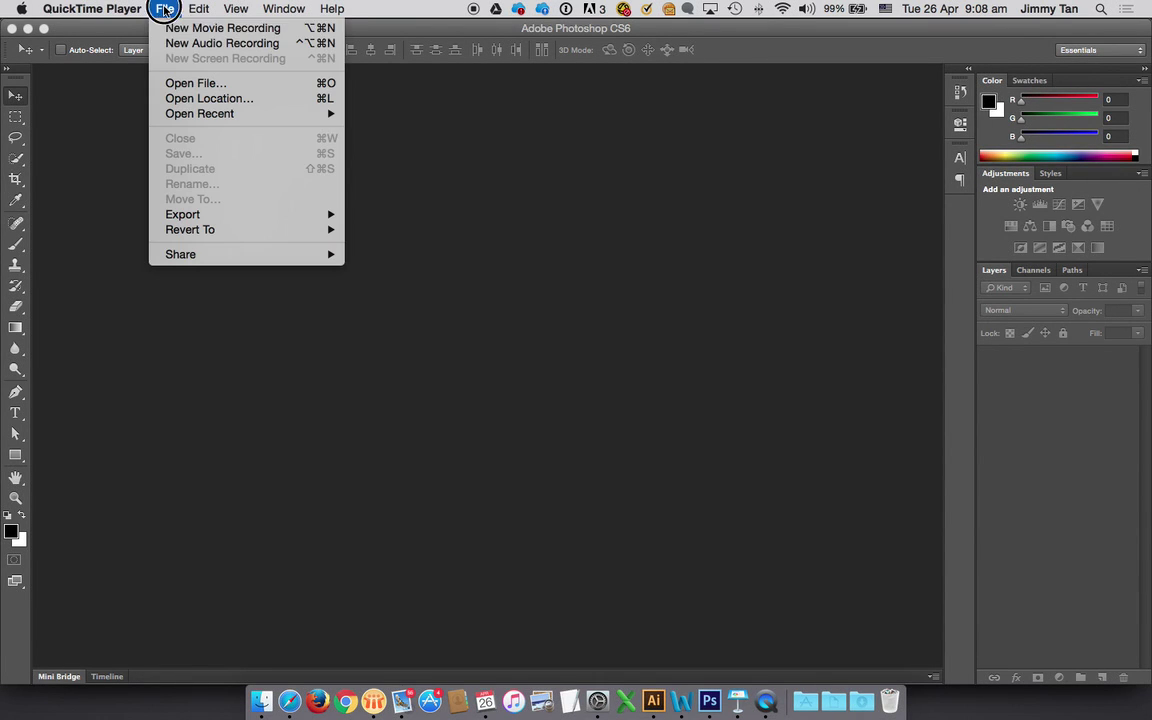
{"action": "left_click", "coordinate": [204, 213]}
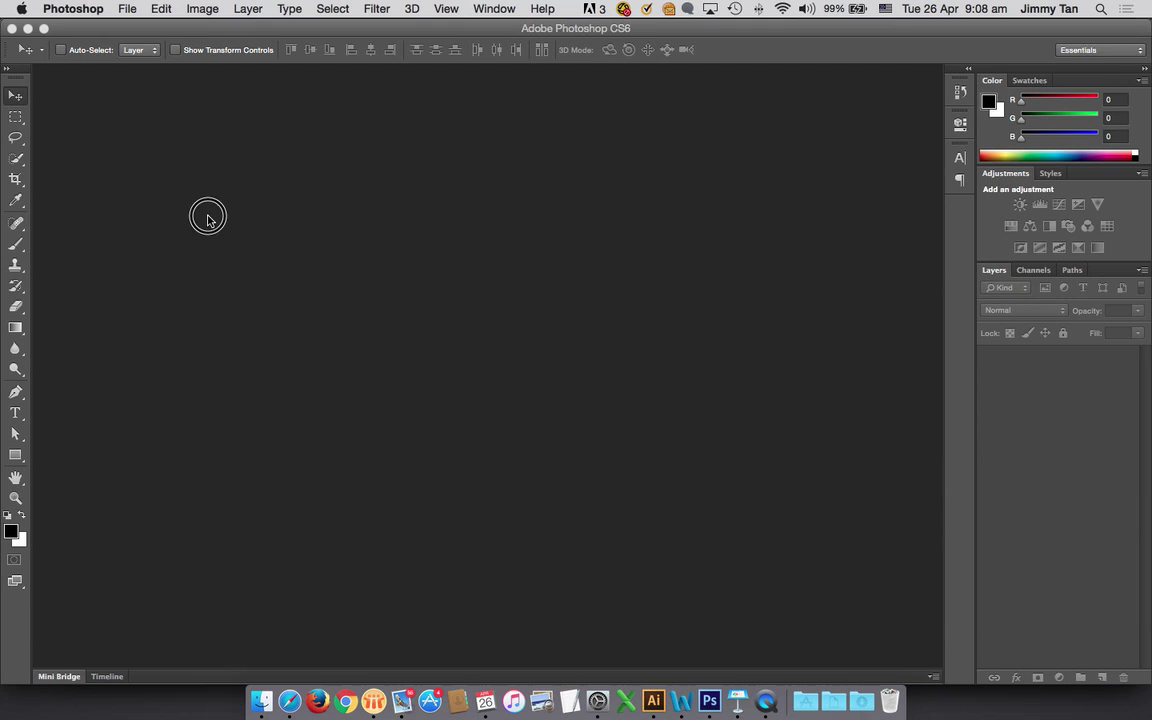
{"action": "left_click", "coordinate": [127, 8]}
{"action": "left_click", "coordinate": [135, 26]}
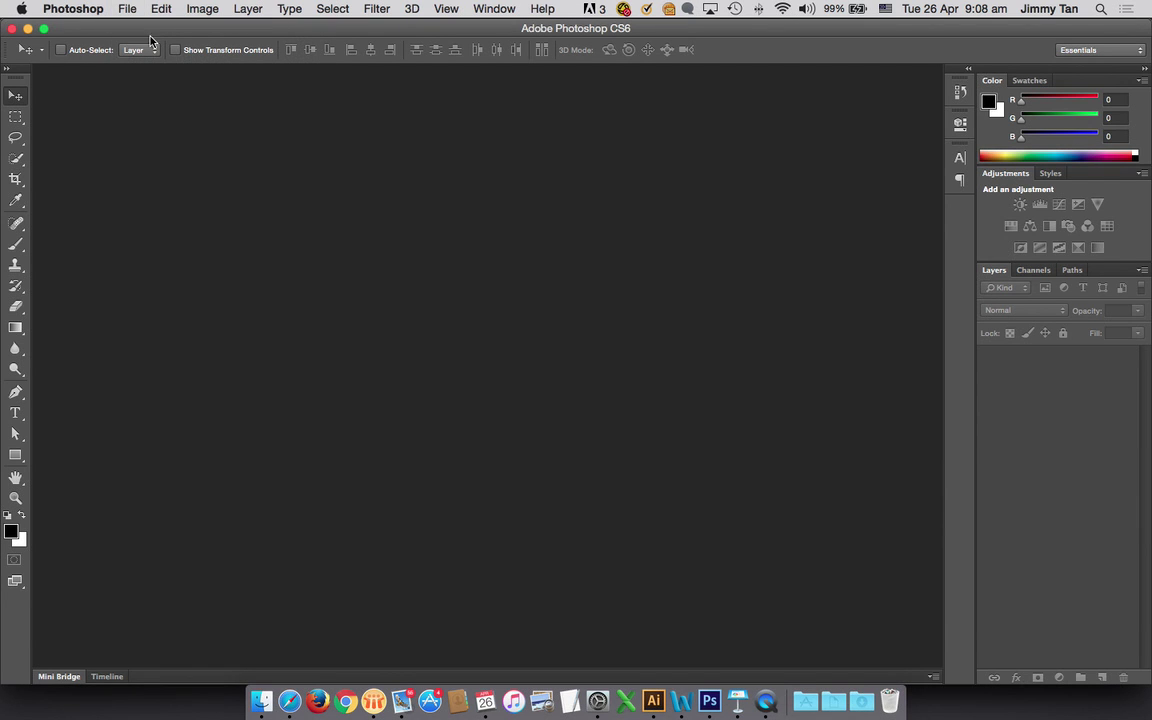
{"action": "left_click", "coordinate": [414, 231]}
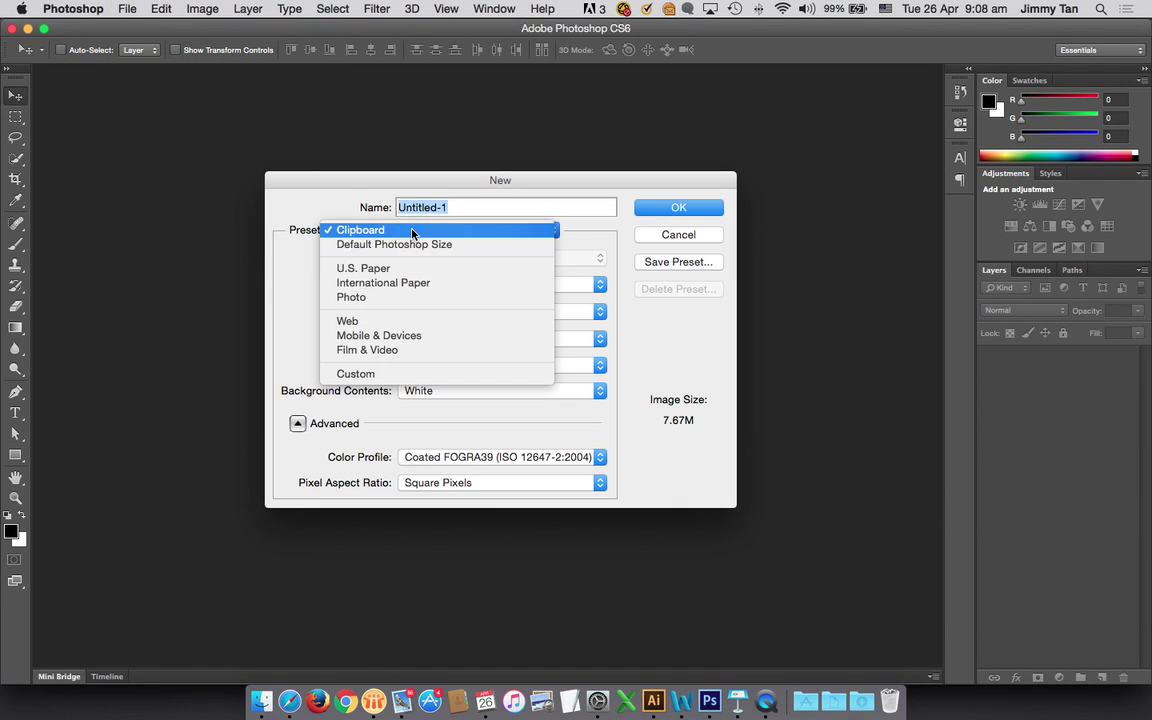
{"action": "left_click", "coordinate": [411, 288]}
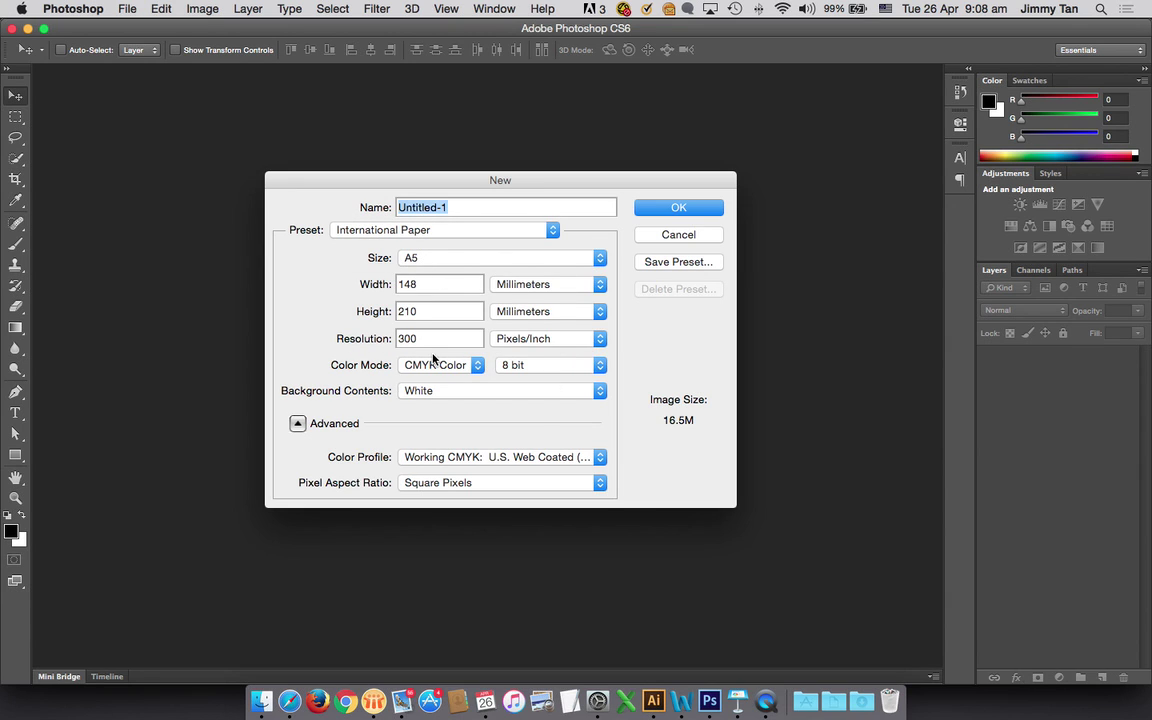
{"action": "left_click", "coordinate": [432, 365]}
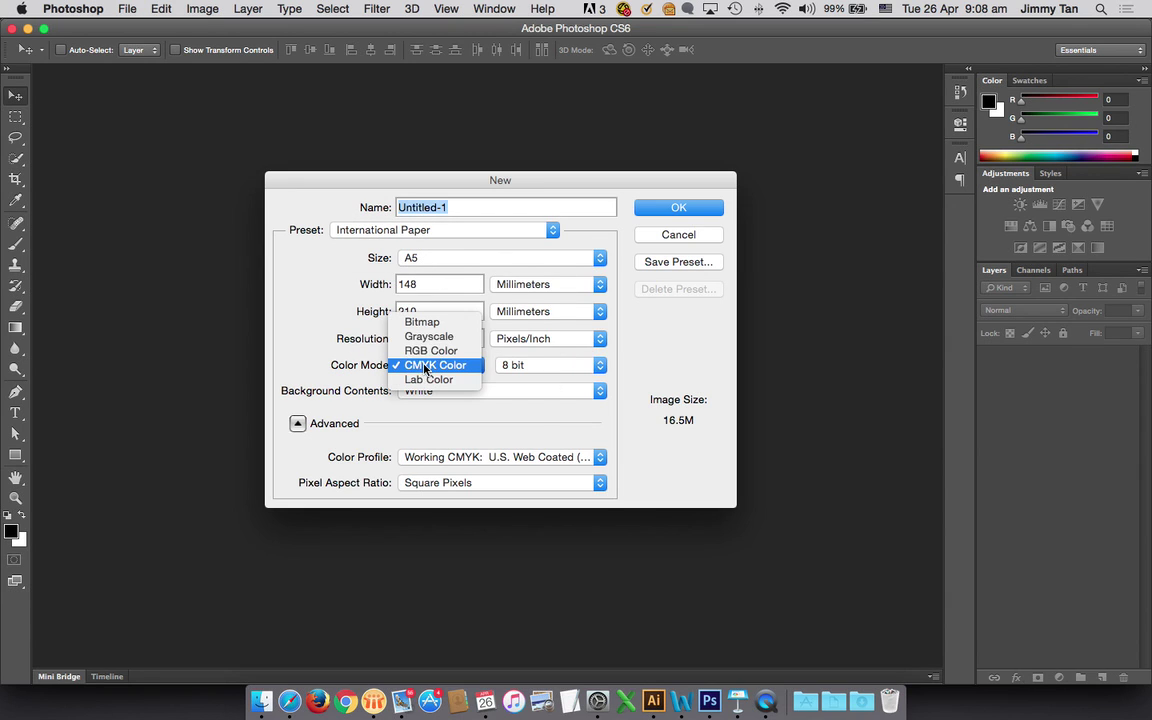
{"action": "left_click", "coordinate": [436, 354]}
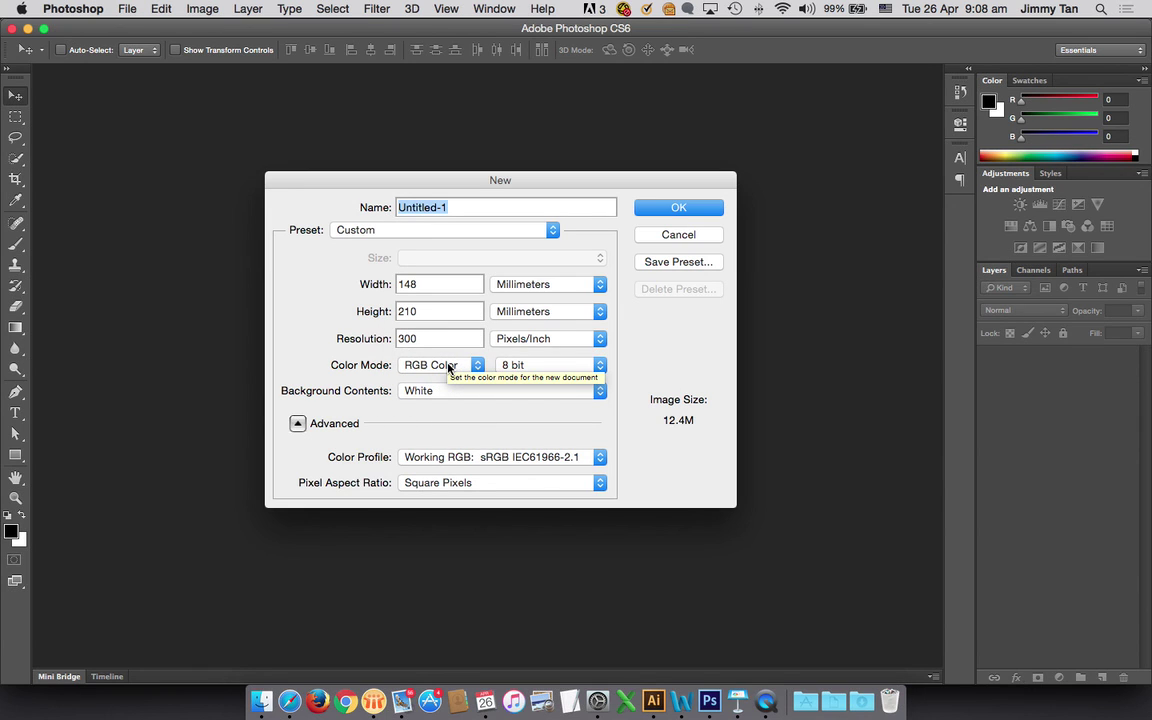
{"action": "left_click", "coordinate": [677, 205]}
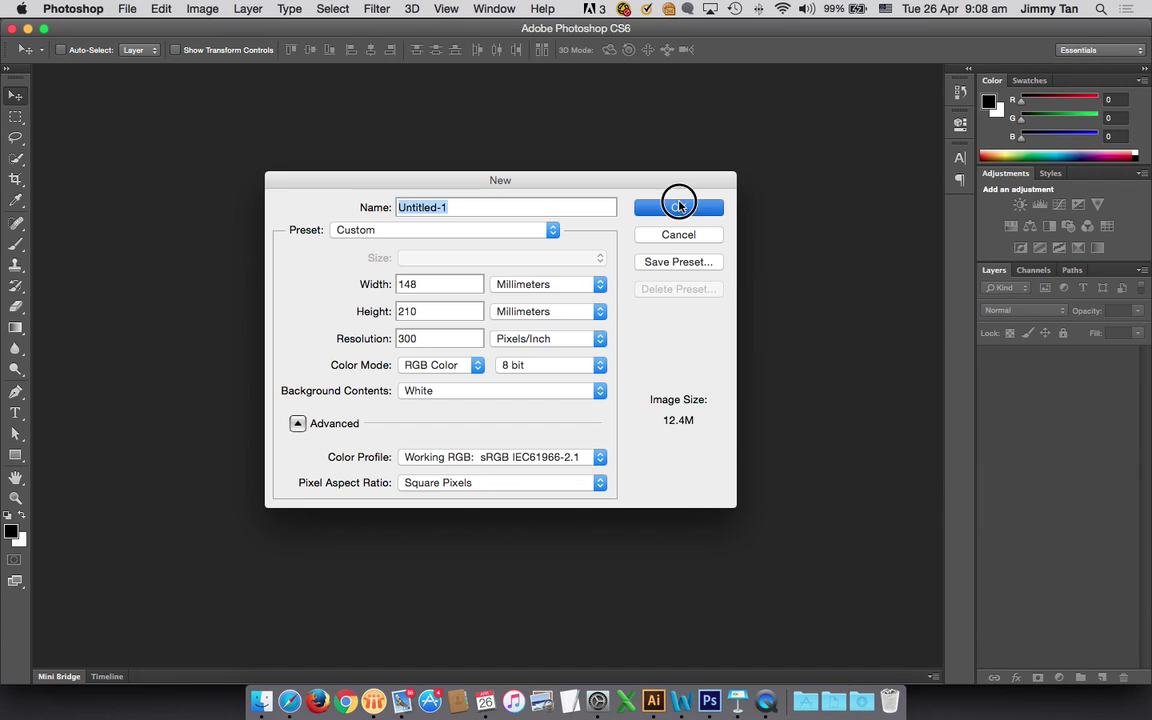
Dock the new document as a tab in the workspace
{"action": "left_click_drag", "start_coordinate": [313, 66], "coordinate": [336, 71]}
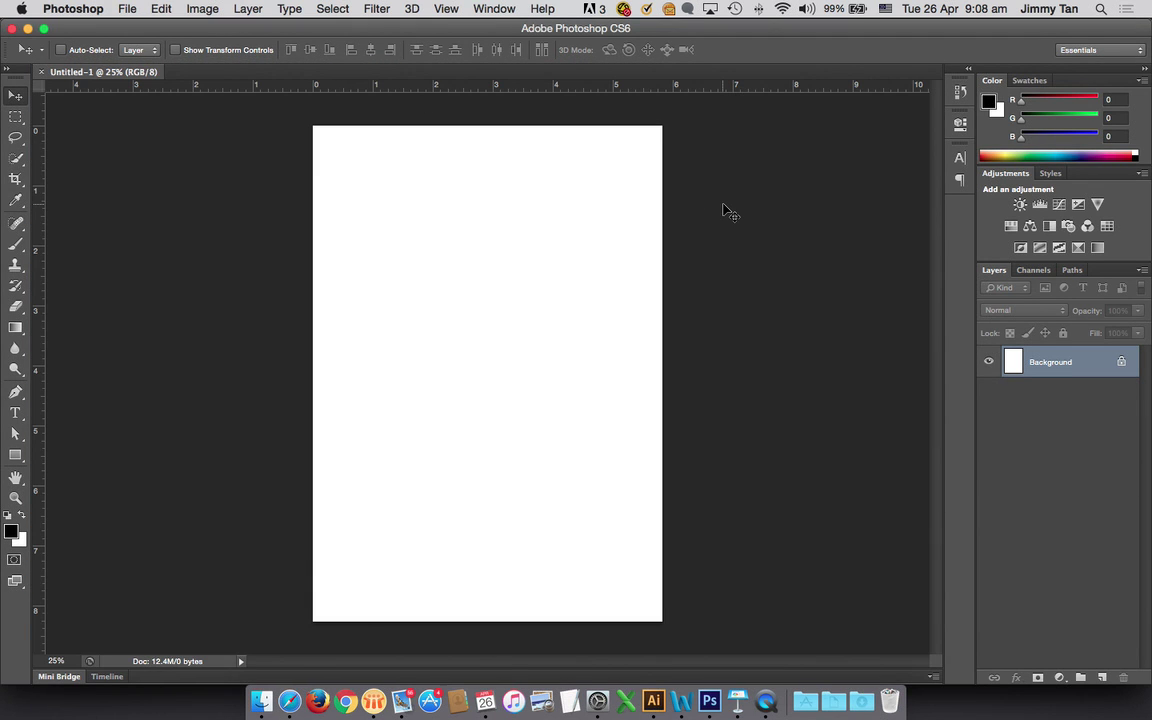
{"action": "left_click", "coordinate": [446, 9]}
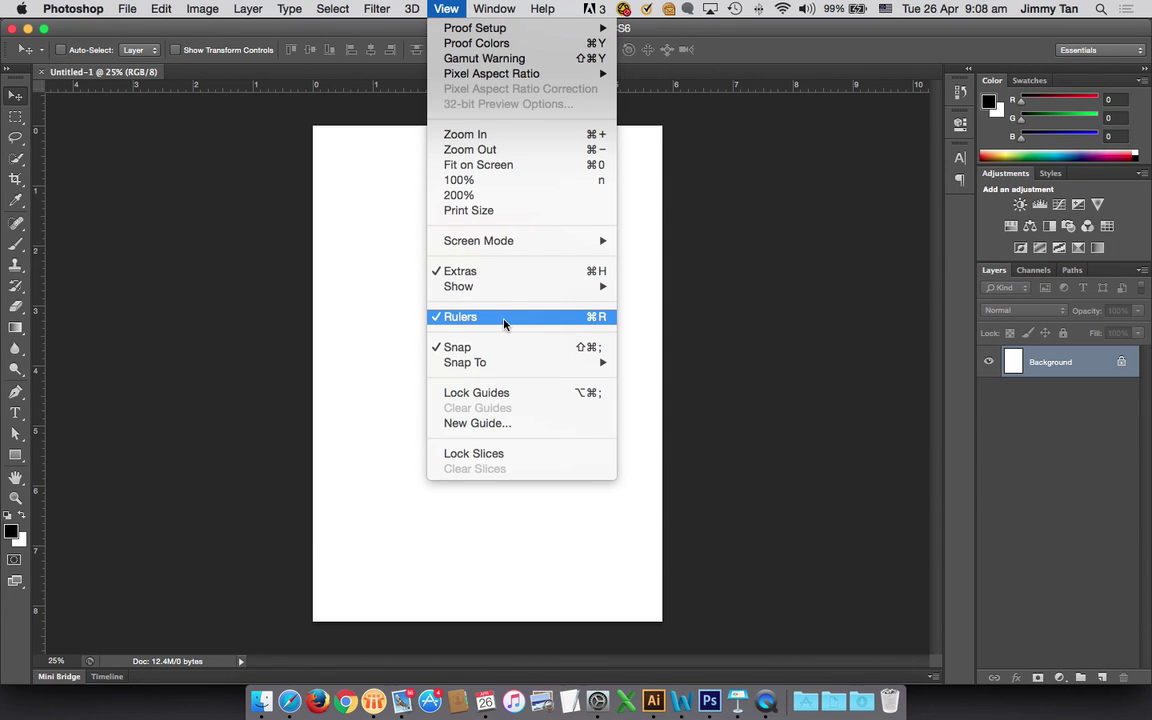
{"action": "left_click", "coordinate": [660, 185]}
Drag guides onto the page's top, bottom and left edges
{"action": "left_click_drag", "start_coordinate": [607, 98], "coordinate": [590, 620]}
{"action": "left_click_drag", "start_coordinate": [39, 327], "coordinate": [312, 310]}
{"action": "left_click_drag", "start_coordinate": [40, 301], "coordinate": [659, 283]}
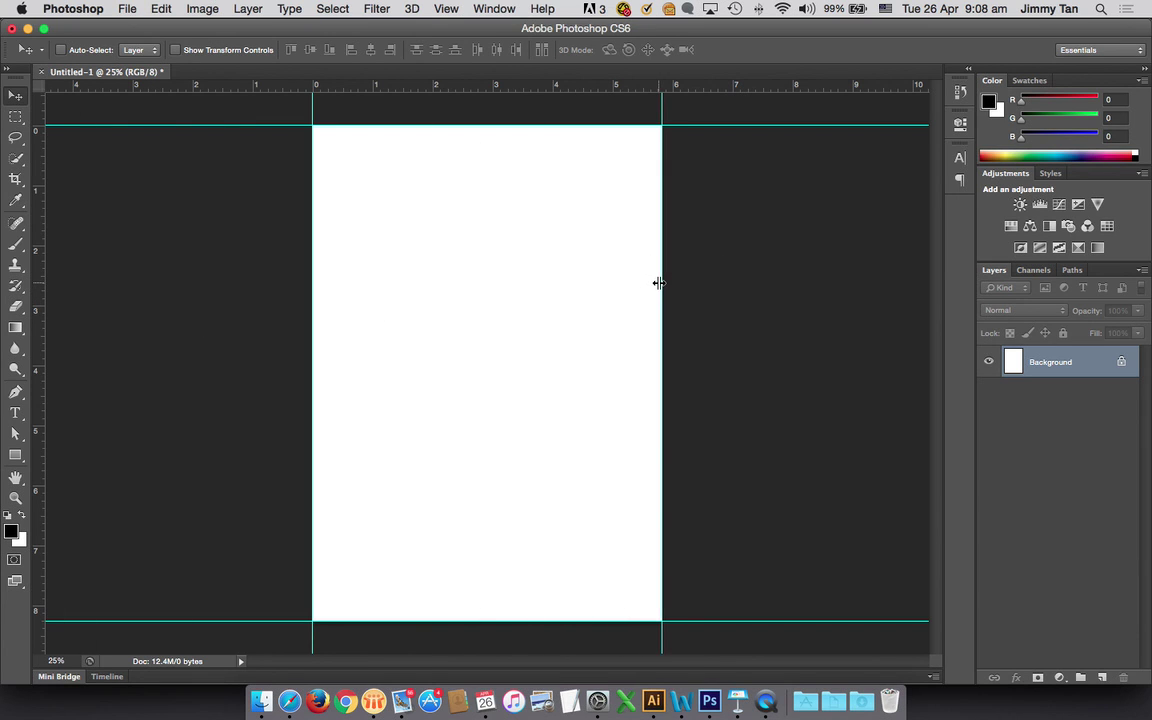
Enlarge the canvas relatively by 10 mm in width and 10 mm in height
{"action": "left_click", "coordinate": [202, 9]}
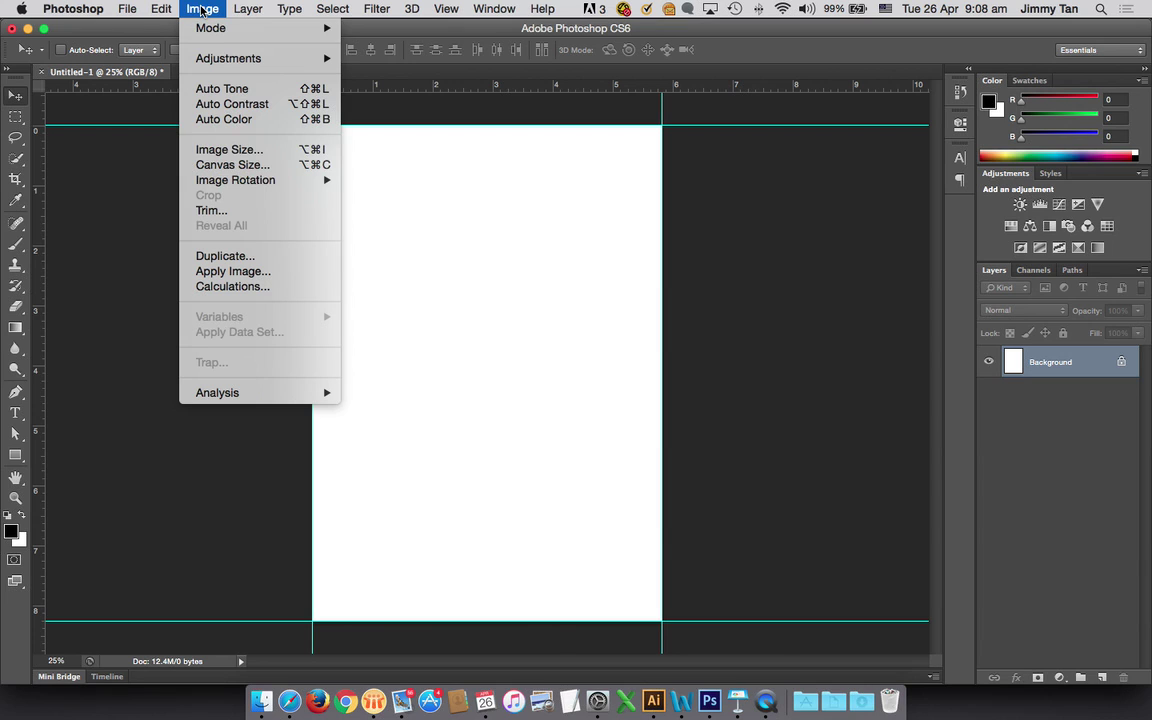
{"action": "left_click", "coordinate": [295, 167]}
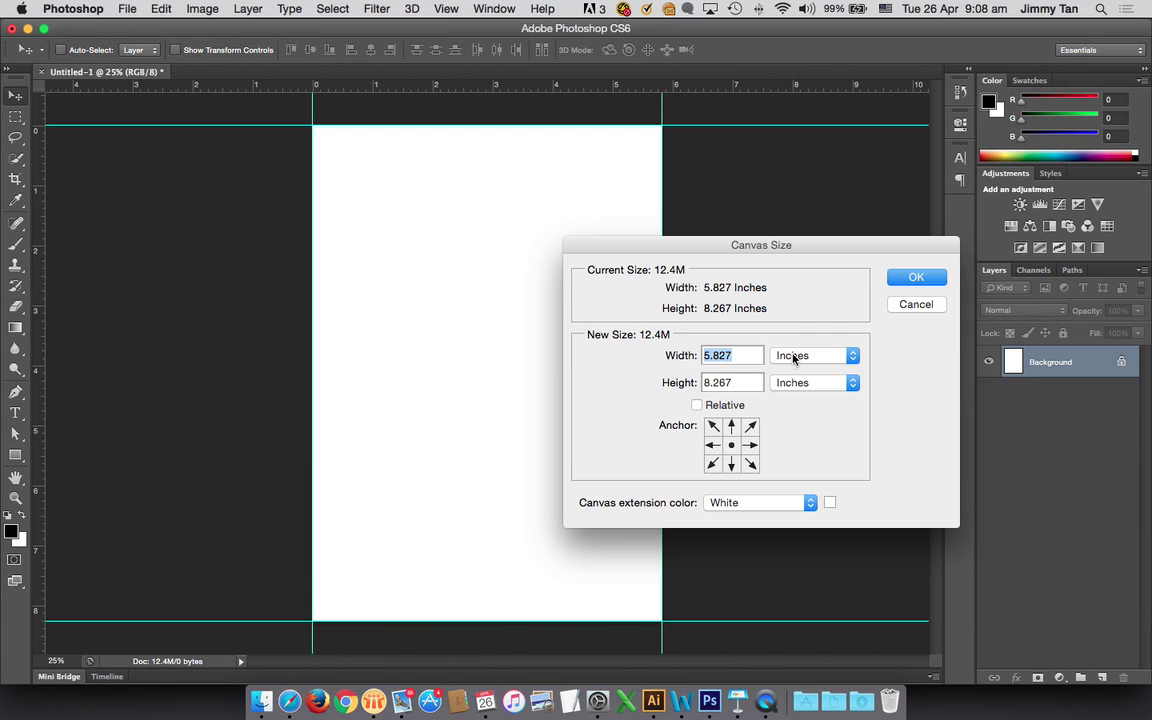
{"action": "left_click", "coordinate": [800, 356]}
{"action": "left_click", "coordinate": [783, 376]}
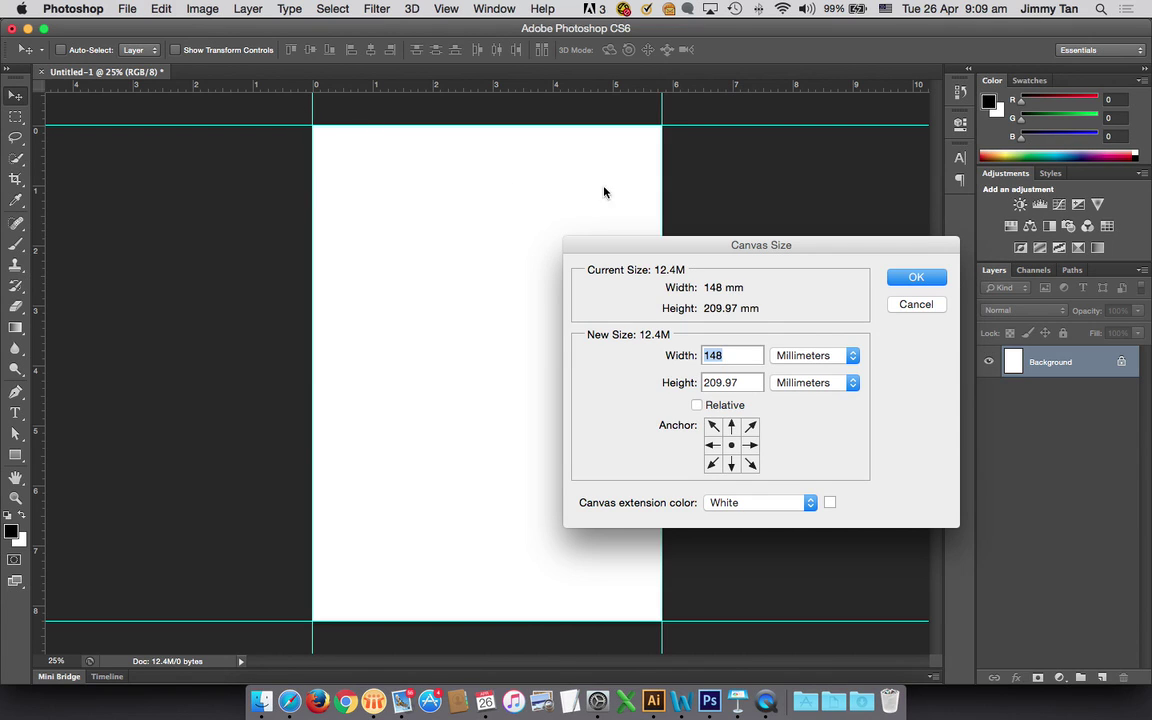
{"action": "left_click", "coordinate": [697, 405]}
{"action": "key", "text": "Down"}
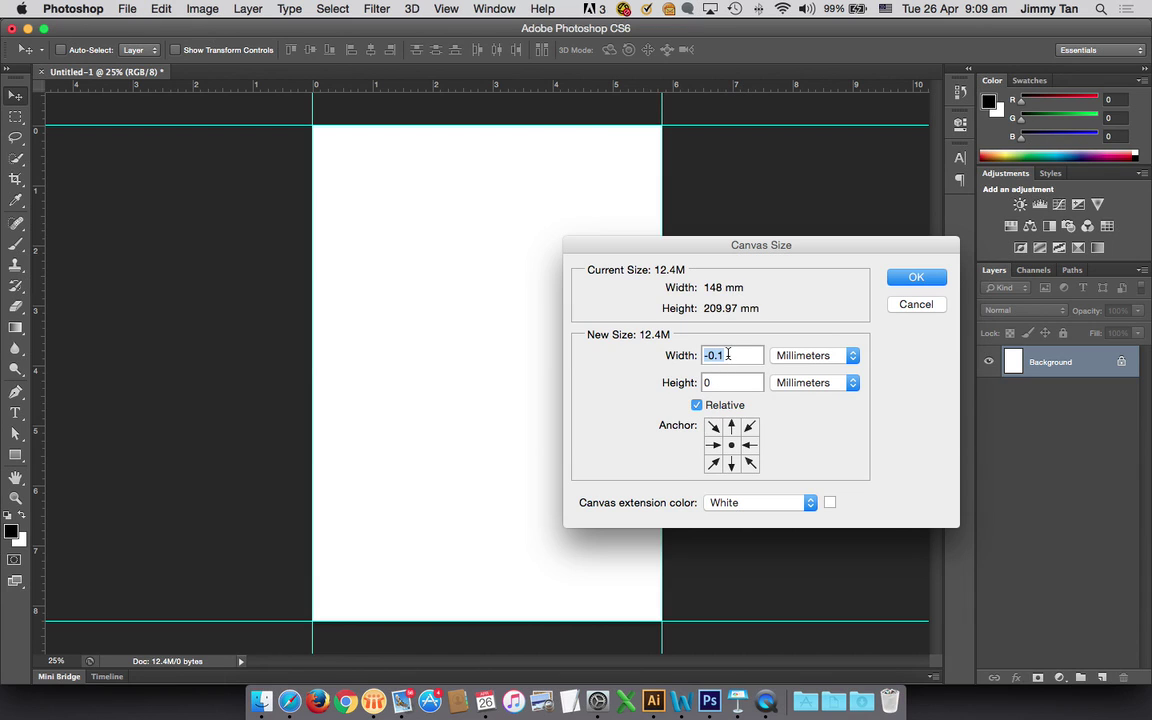
{"action": "type", "text": "10"}
{"action": "left_click", "coordinate": [733, 381]}
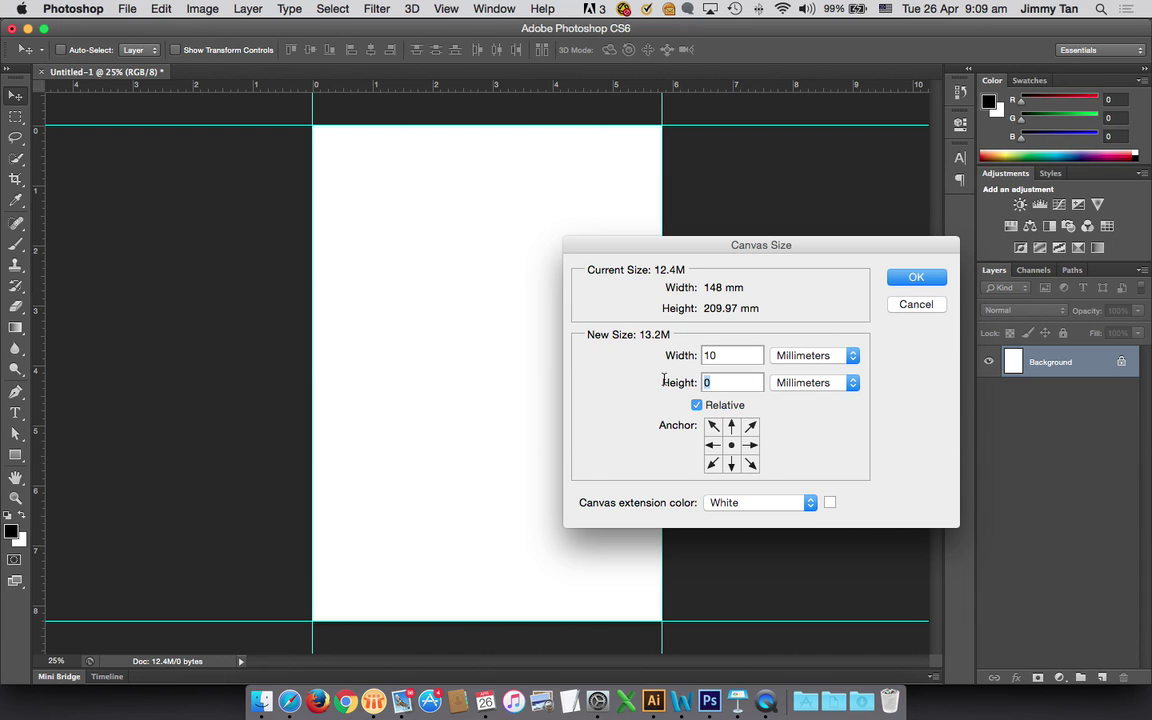
{"action": "type", "text": "10"}
{"action": "left_click", "coordinate": [912, 277]}
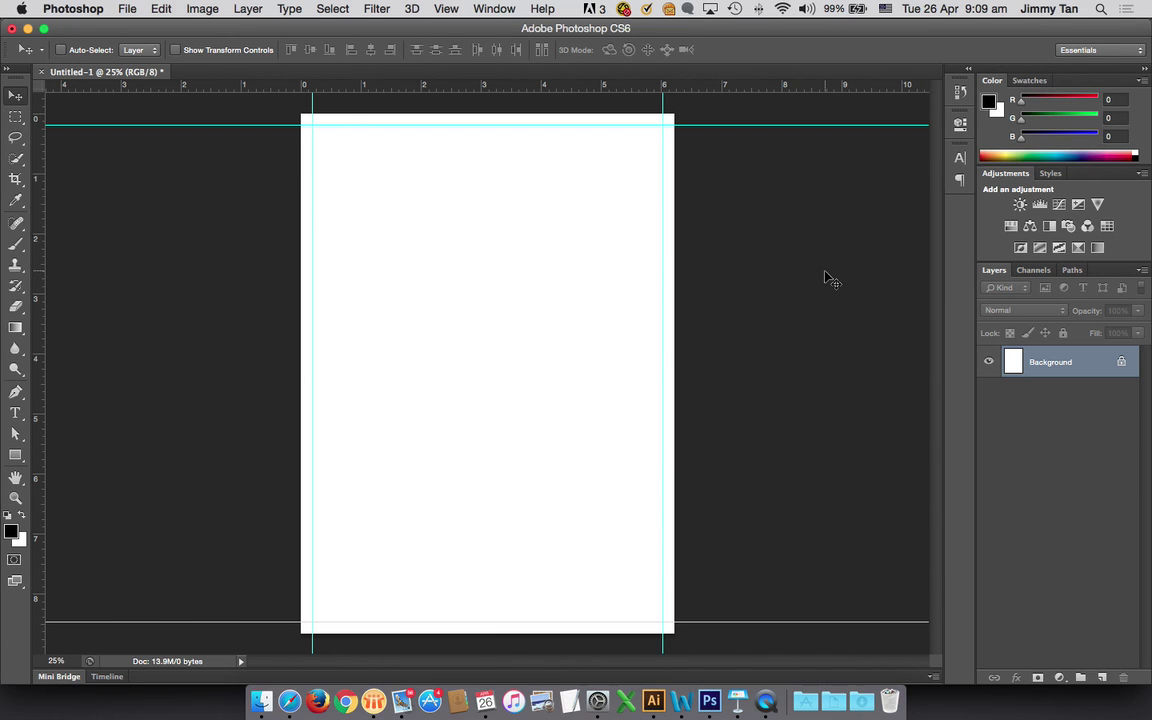
Marquee the page inside the guides and invert the selection to the outer margin
{"action": "key", "text": "m"}
{"action": "left_click_drag", "start_coordinate": [311, 124], "coordinate": [662, 622]}
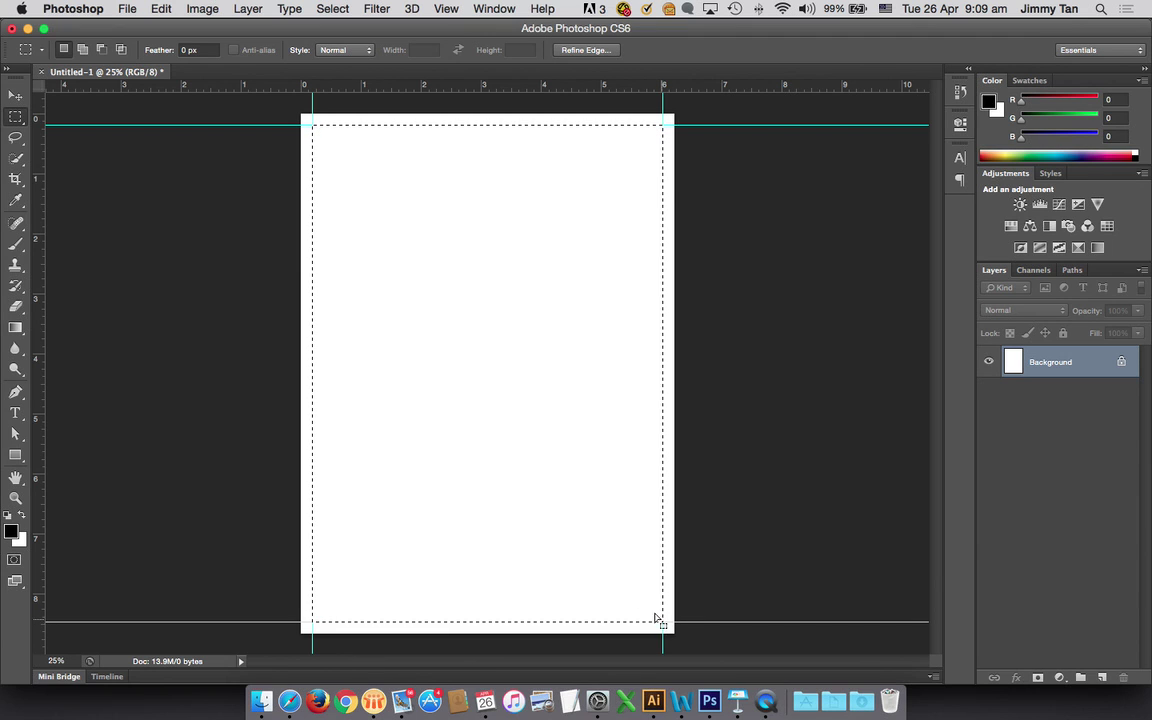
{"action": "left_click", "coordinate": [376, 9]}
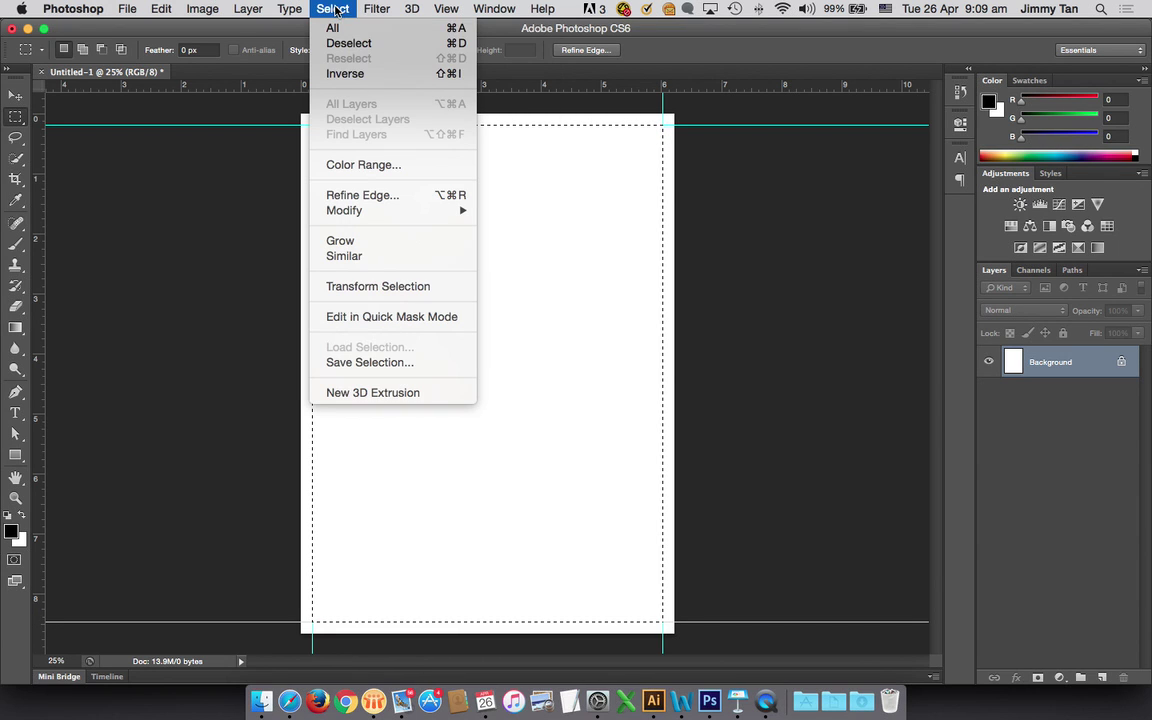
{"action": "left_click", "coordinate": [345, 73]}
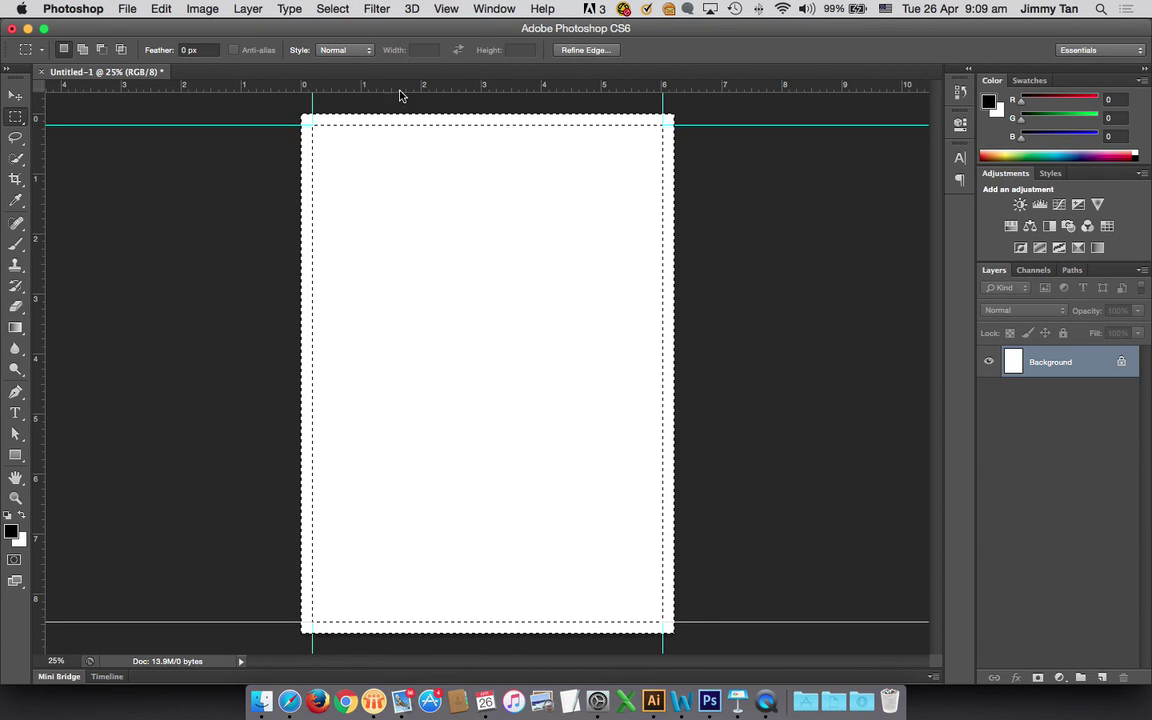
Fill the selected margin with Black on a new layer
{"action": "left_click", "coordinate": [1102, 678]}
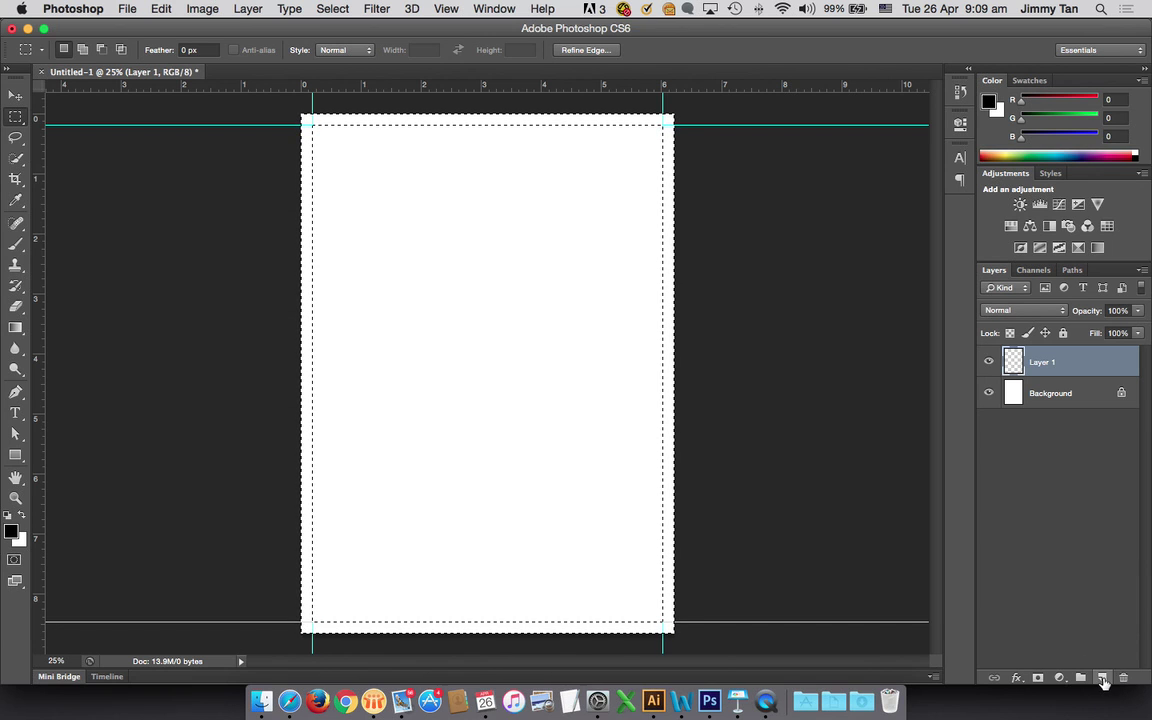
{"action": "left_click", "coordinate": [161, 9]}
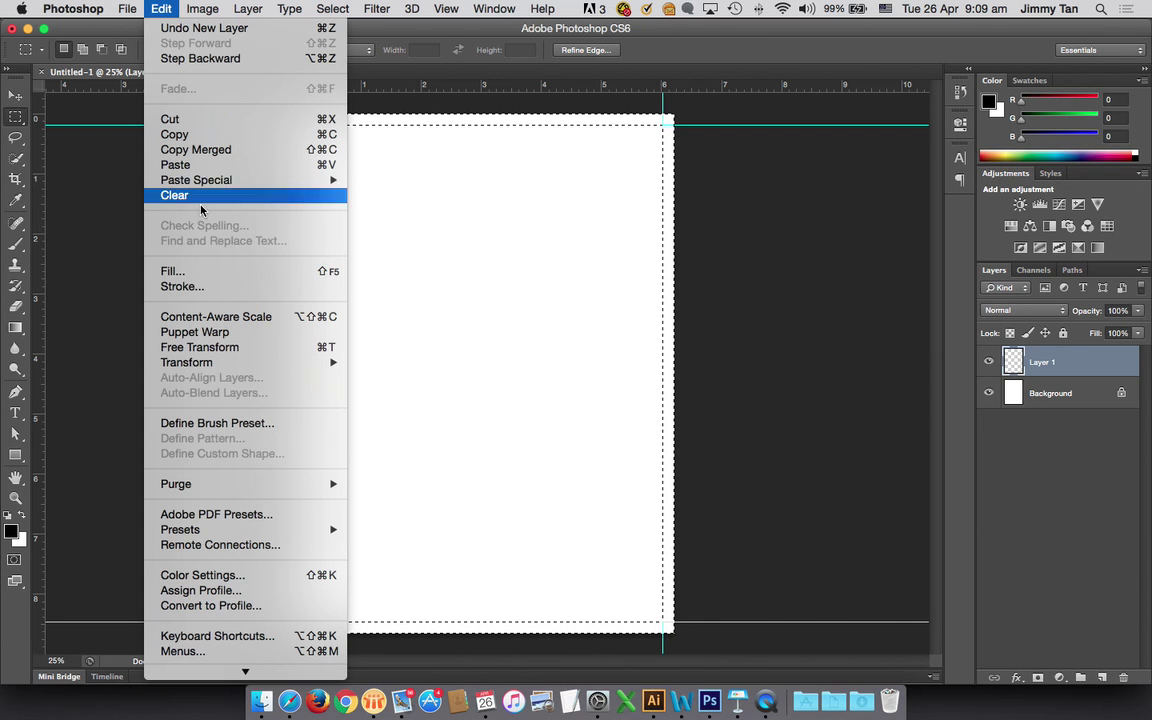
{"action": "left_click", "coordinate": [172, 271]}
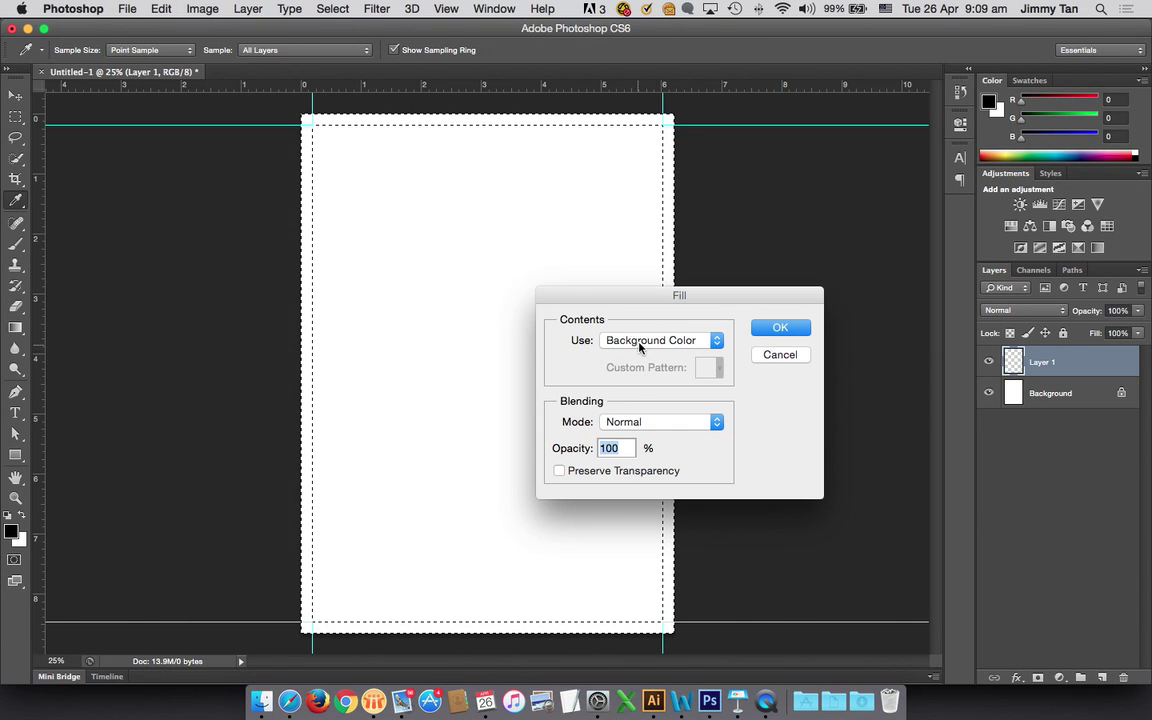
{"action": "left_click", "coordinate": [640, 345]}
{"action": "left_click", "coordinate": [628, 431]}
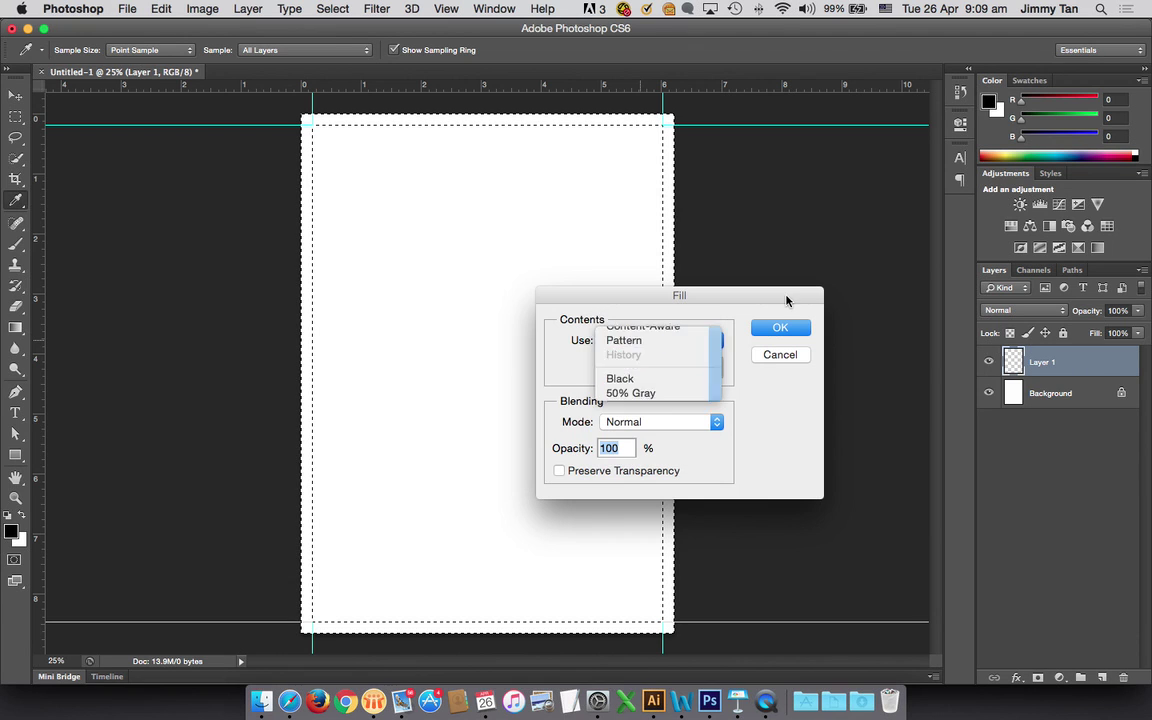
{"action": "left_click", "coordinate": [780, 328]}
Deselect, then toggle the guides off and back on with Cmd+;
{"action": "key", "text": "m"}
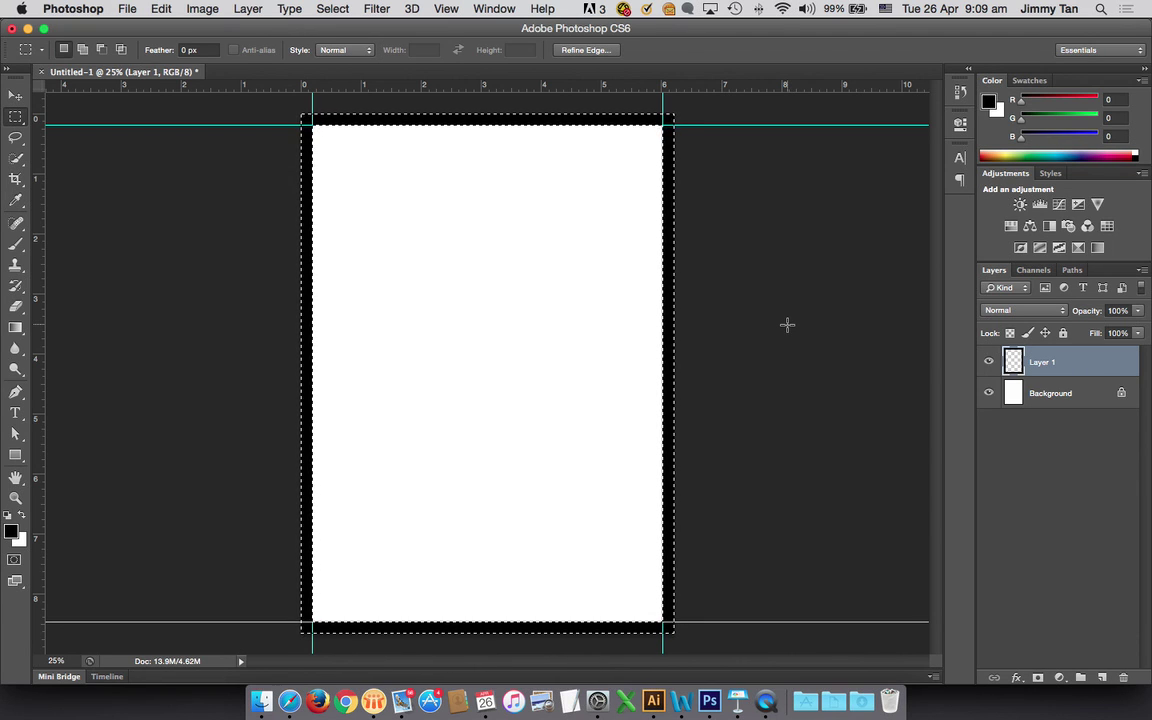
{"action": "key", "text": "super+d"}
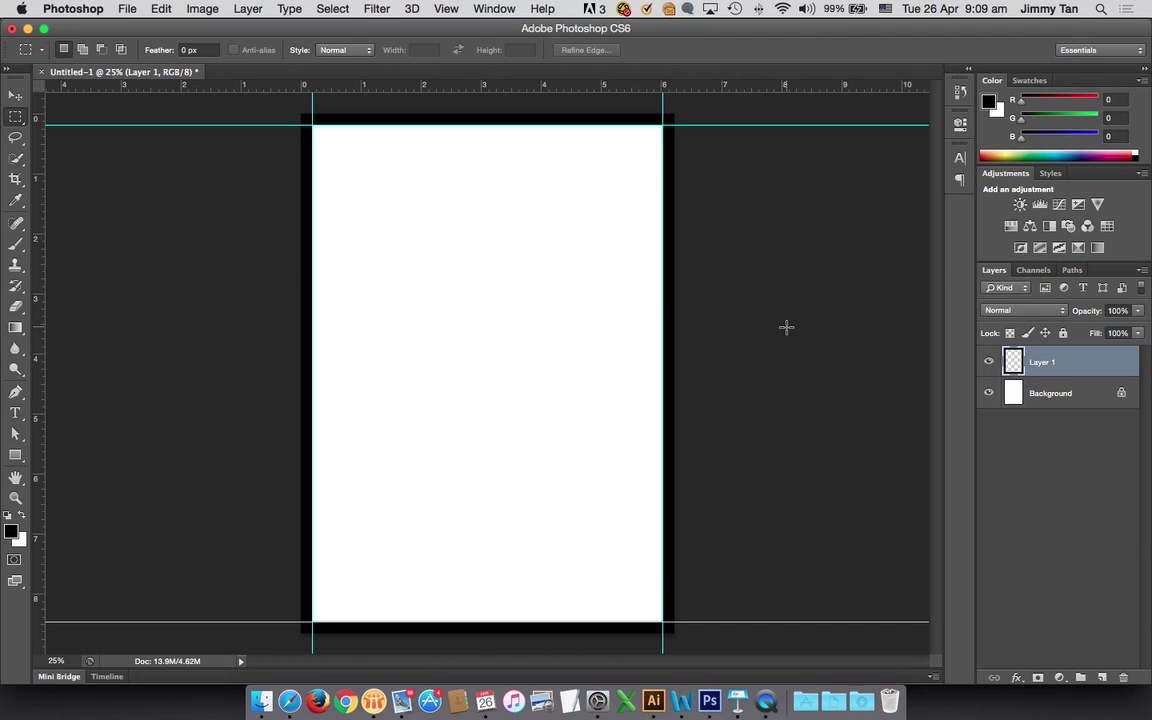
{"action": "key", "text": "super+semicolon"}
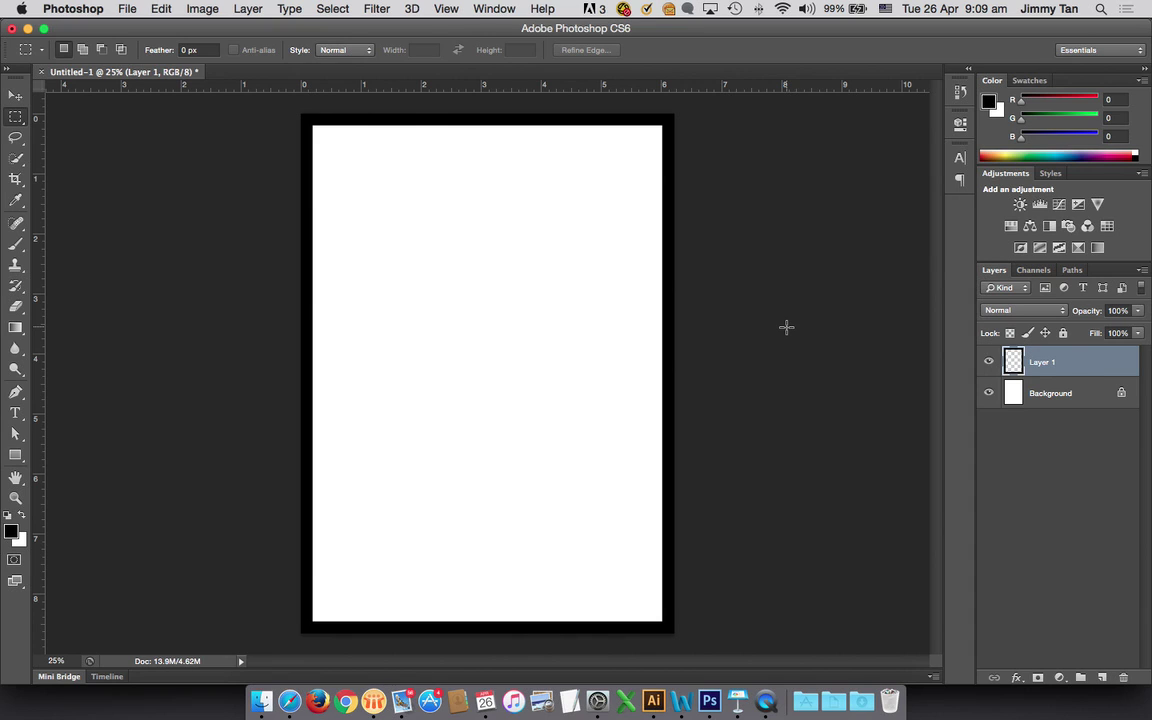
{"action": "key", "text": "super+semicolon"}
Rename Layer 1 to 'border', cancelling the Background layer conversion
{"action": "double_click", "coordinate": [1043, 362]}
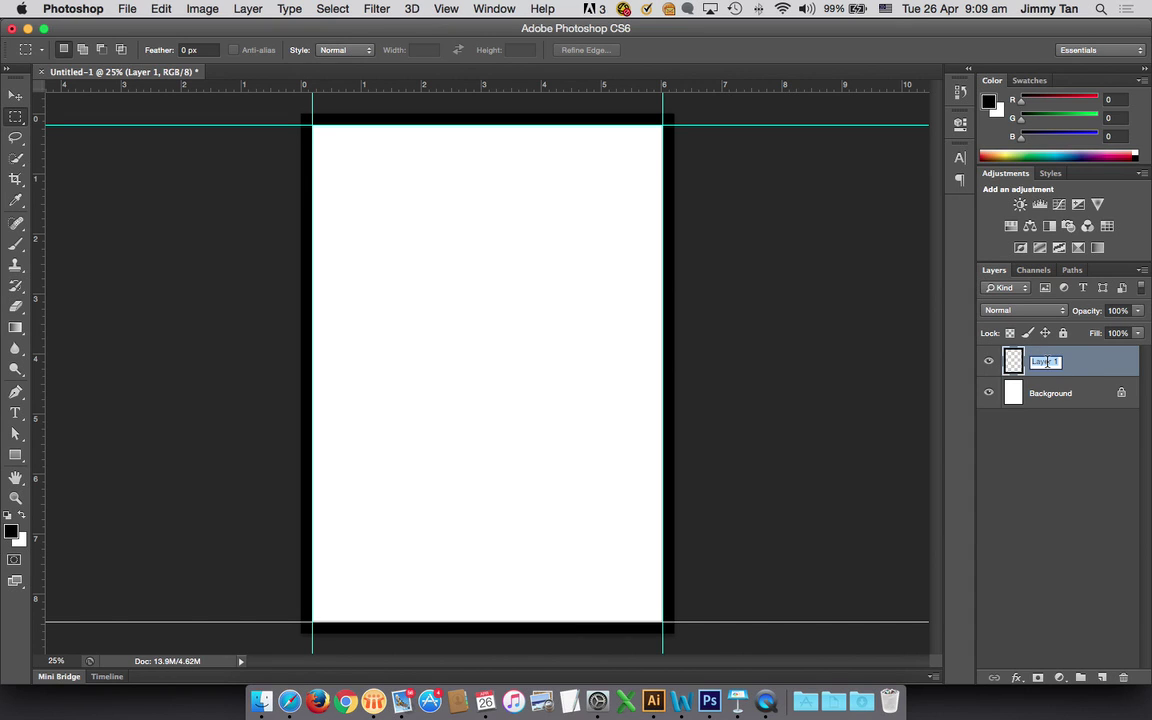
{"action": "type", "text": "border"}
{"action": "key", "text": "Return"}
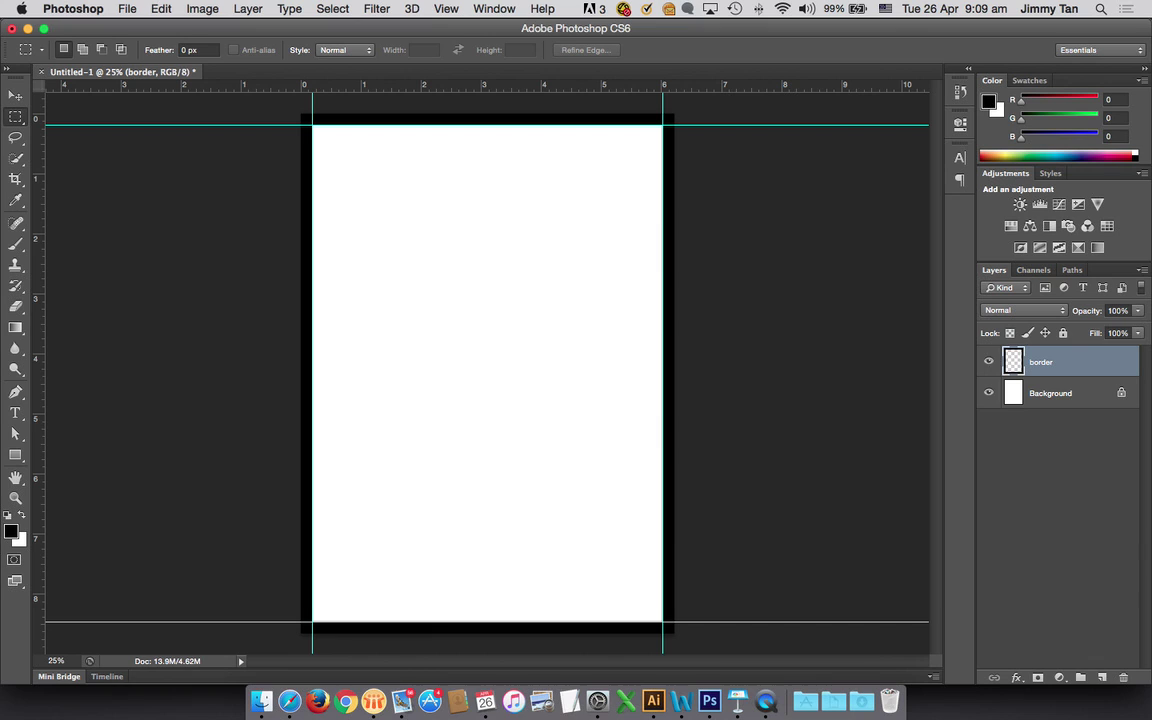
{"action": "double_click", "coordinate": [1055, 394]}
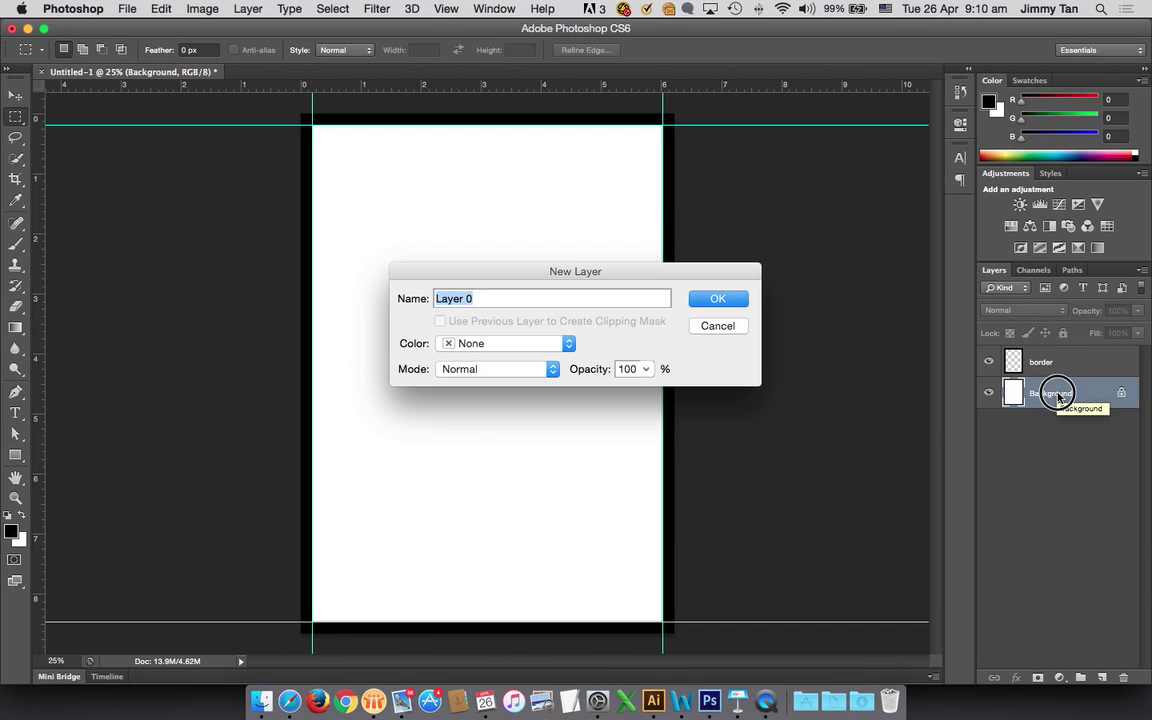
{"action": "left_click", "coordinate": [717, 327]}
{"action": "key", "text": "v"}
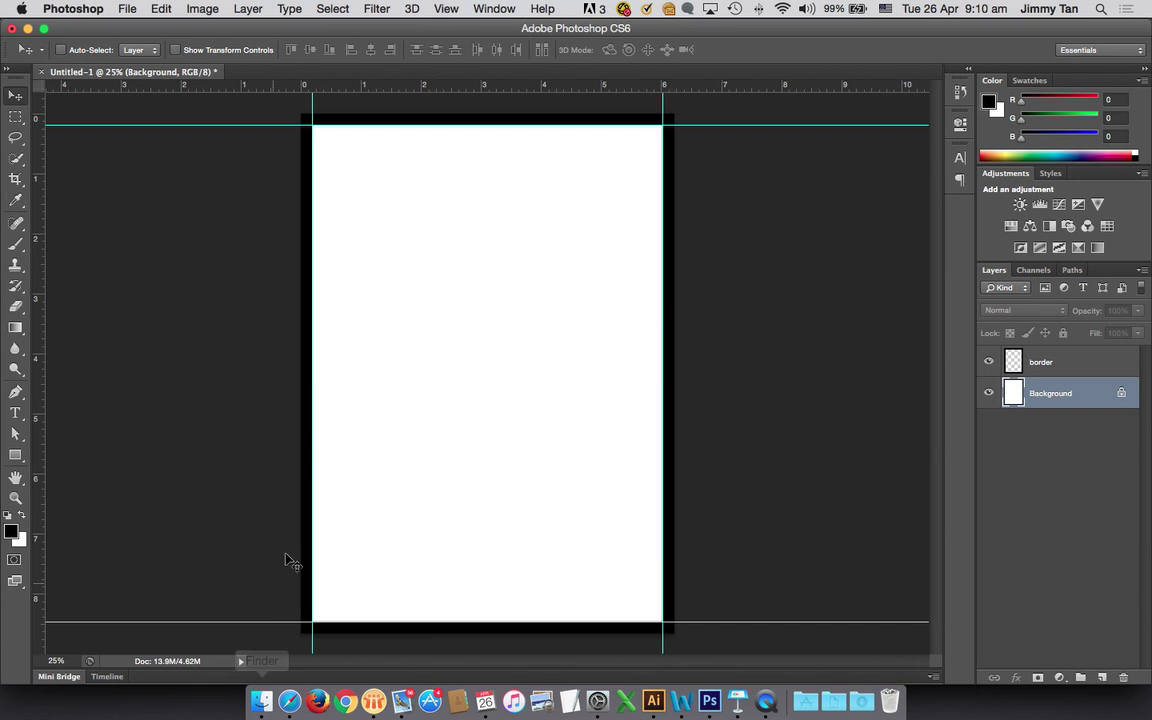
Open recent A5.psd, dock it as a tab, and drag off its centre vertical guide
{"action": "left_click", "coordinate": [131, 10]}
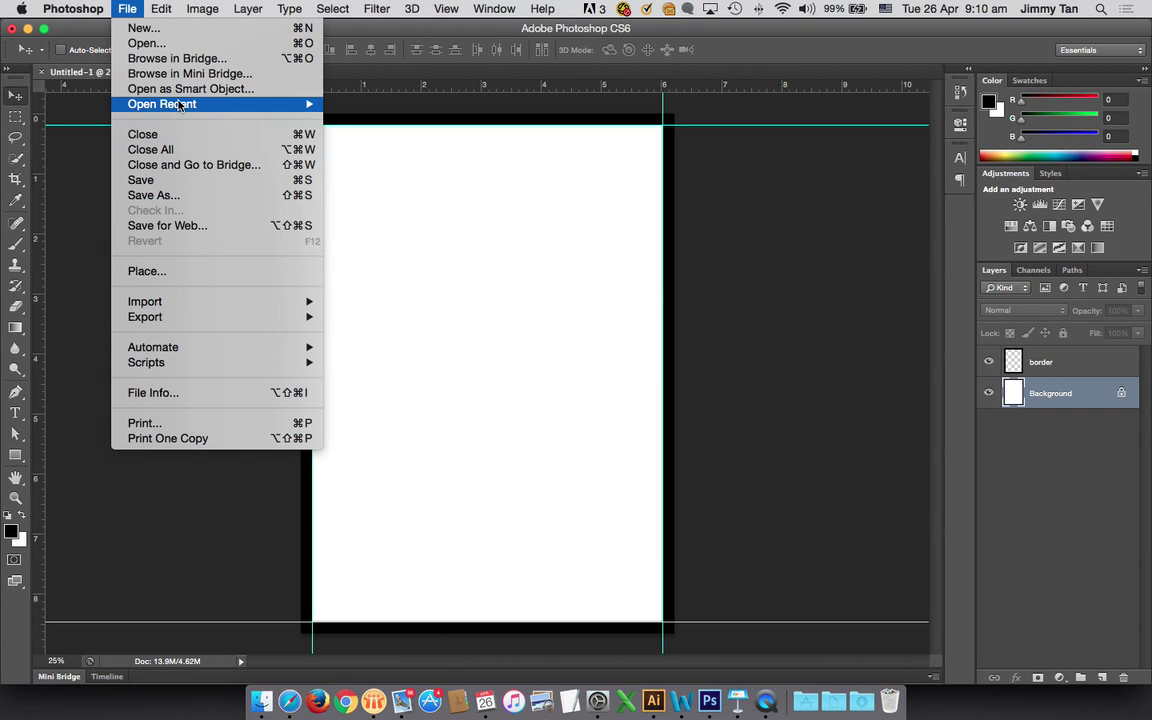
{"action": "mouse_move", "coordinate": [305, 104]}
{"action": "left_click", "coordinate": [413, 106]}
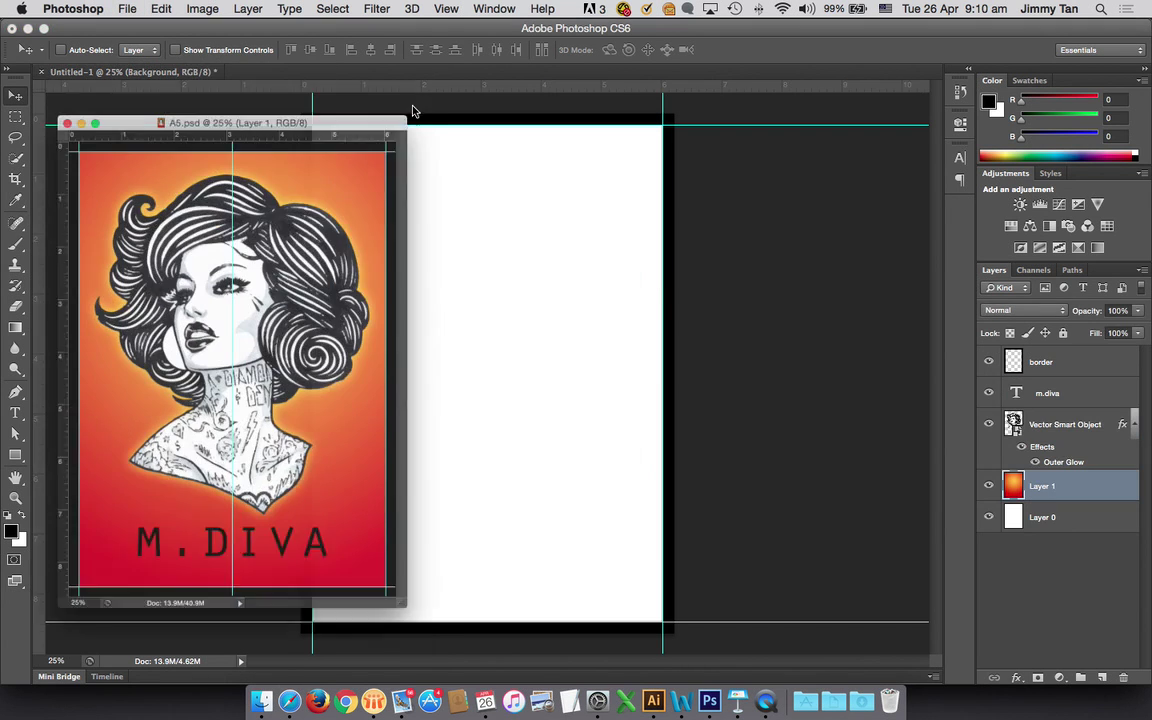
{"action": "left_click_drag", "start_coordinate": [374, 93], "coordinate": [399, 81]}
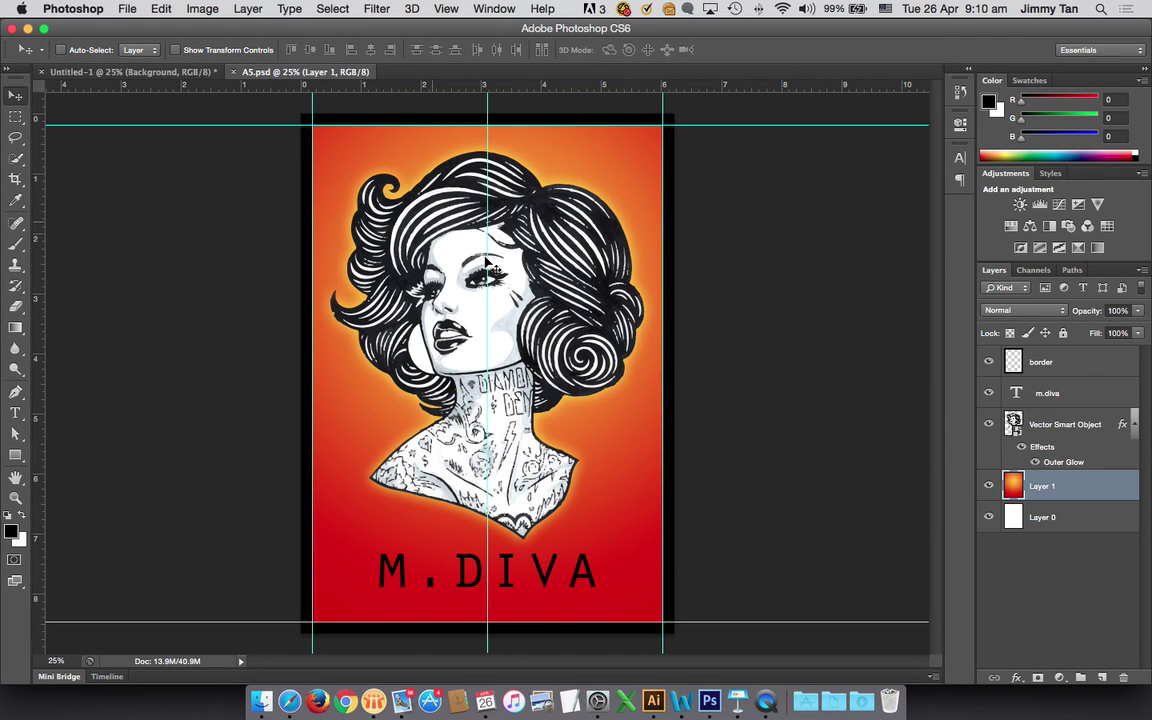
{"action": "left_click_drag", "start_coordinate": [487, 245], "coordinate": [921, 230]}
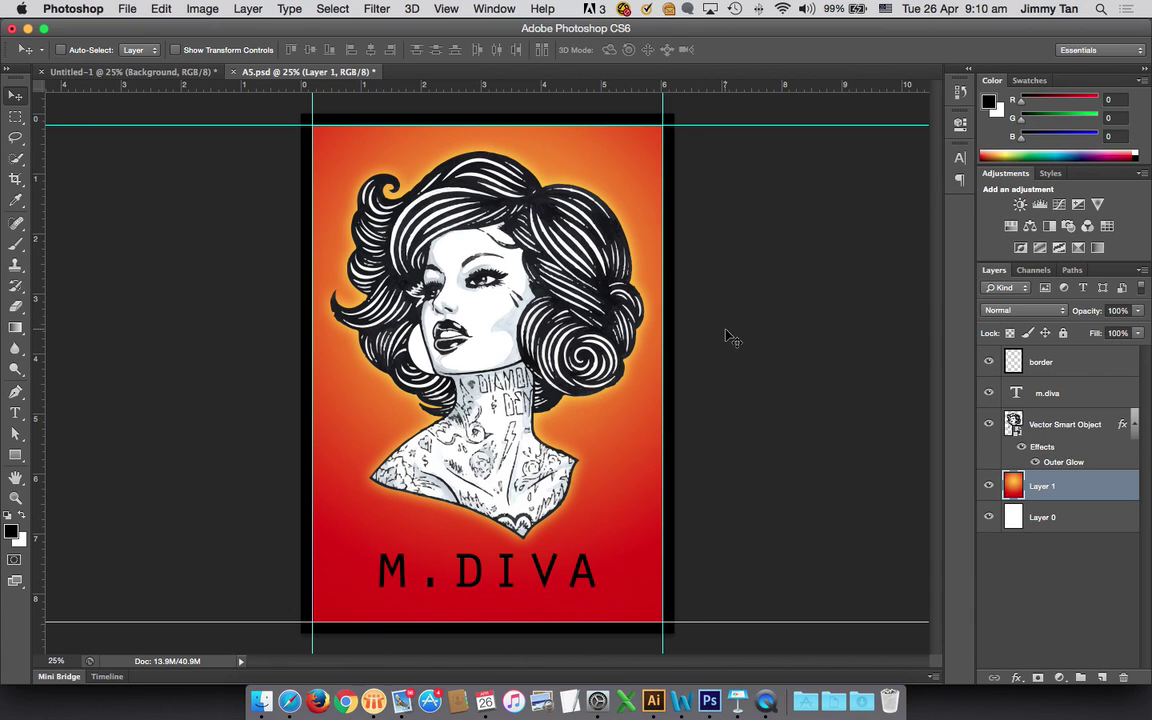
Set the poster canvas to an absolute 210 × 297 mm, zoom out, then undo it
{"action": "left_click", "coordinate": [162, 9]}
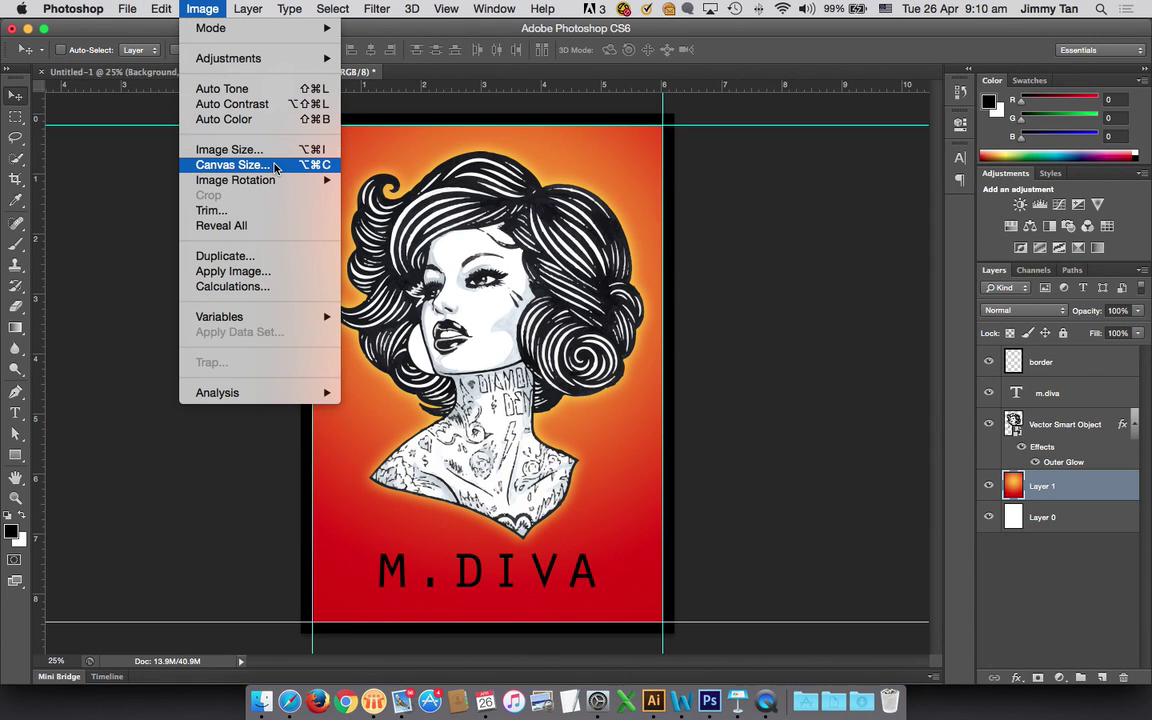
{"action": "left_click", "coordinate": [276, 166]}
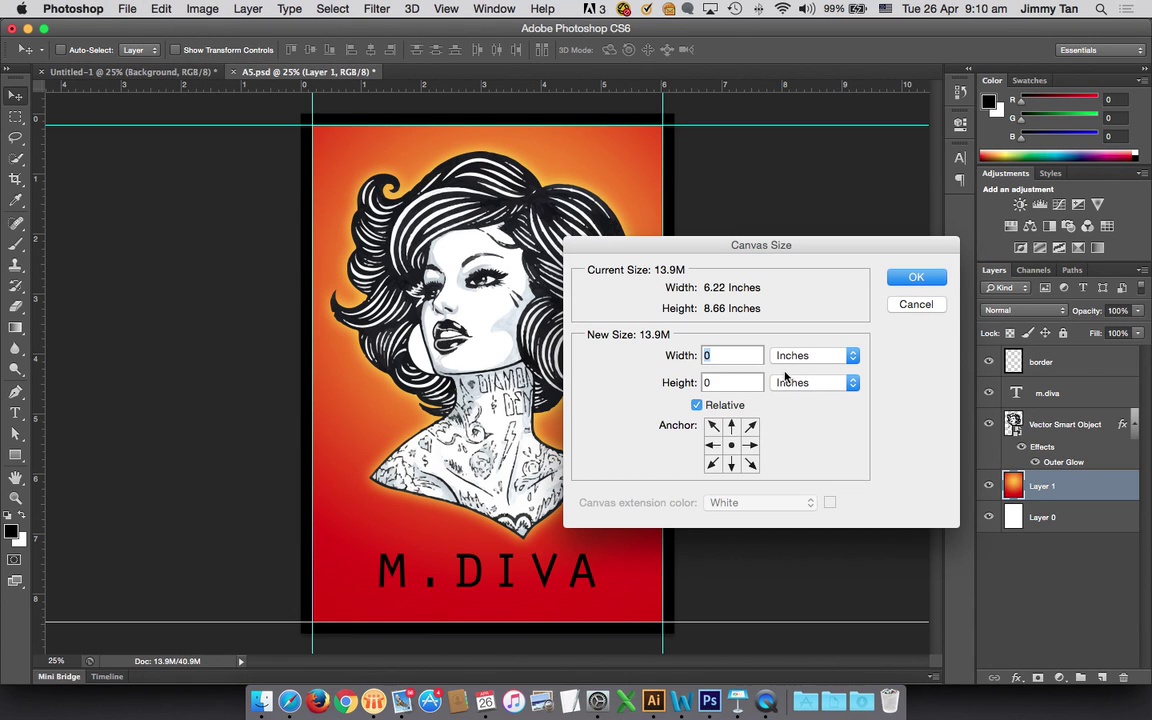
{"action": "left_click", "coordinate": [700, 405]}
{"action": "left_click", "coordinate": [792, 355]}
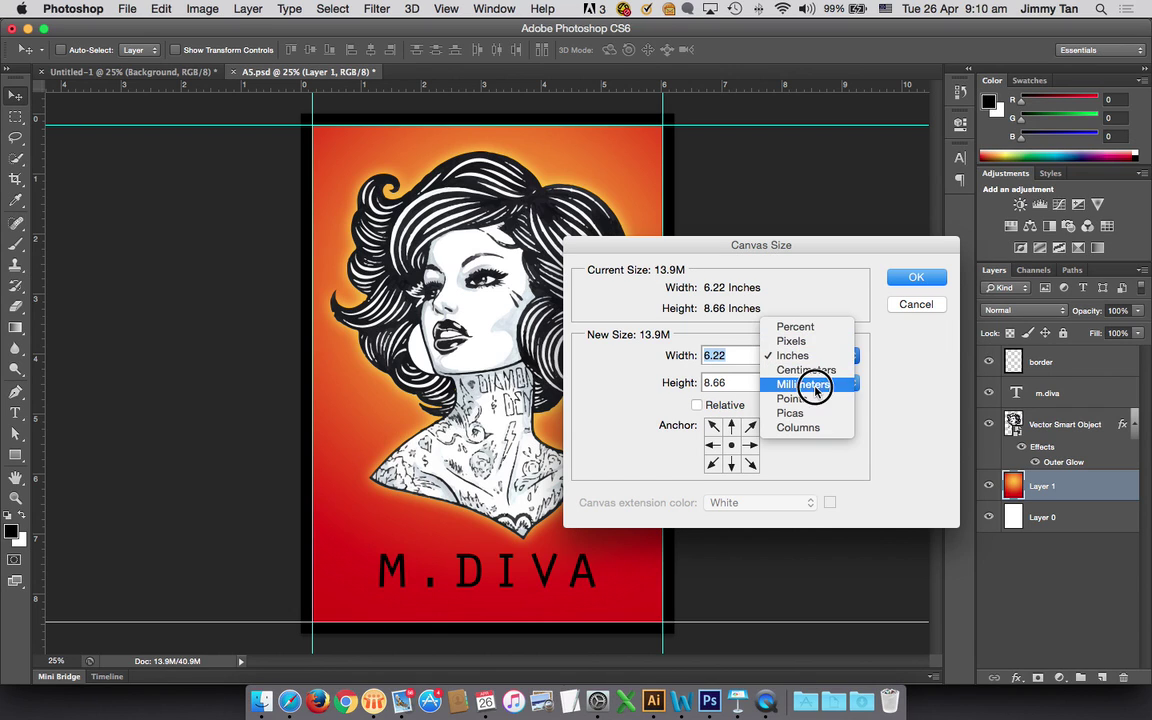
{"action": "left_click", "coordinate": [810, 384]}
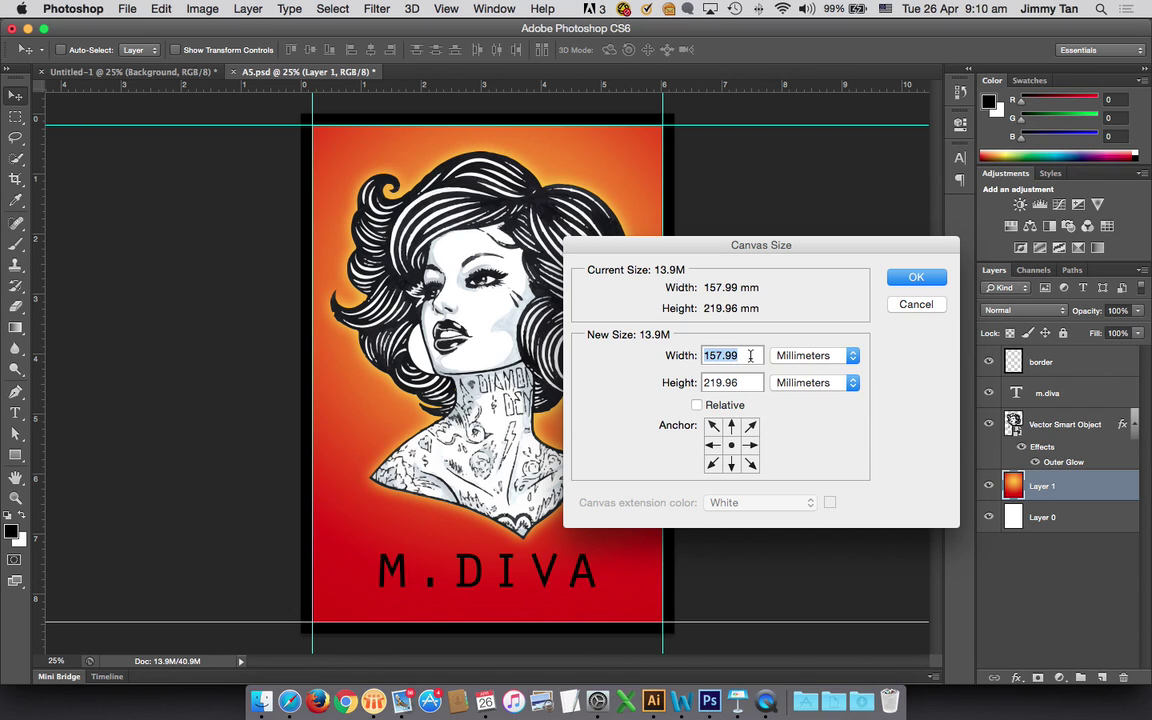
{"action": "type", "text": "210"}
{"action": "key", "text": "Tab"}
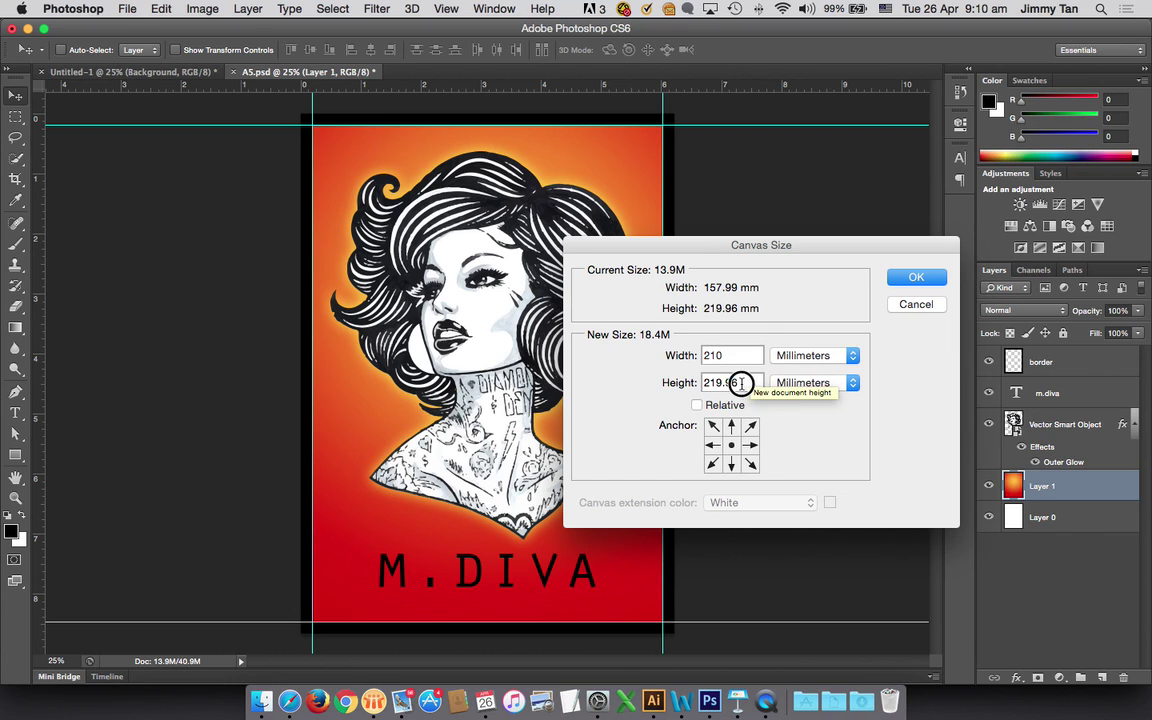
{"action": "type", "text": "297"}
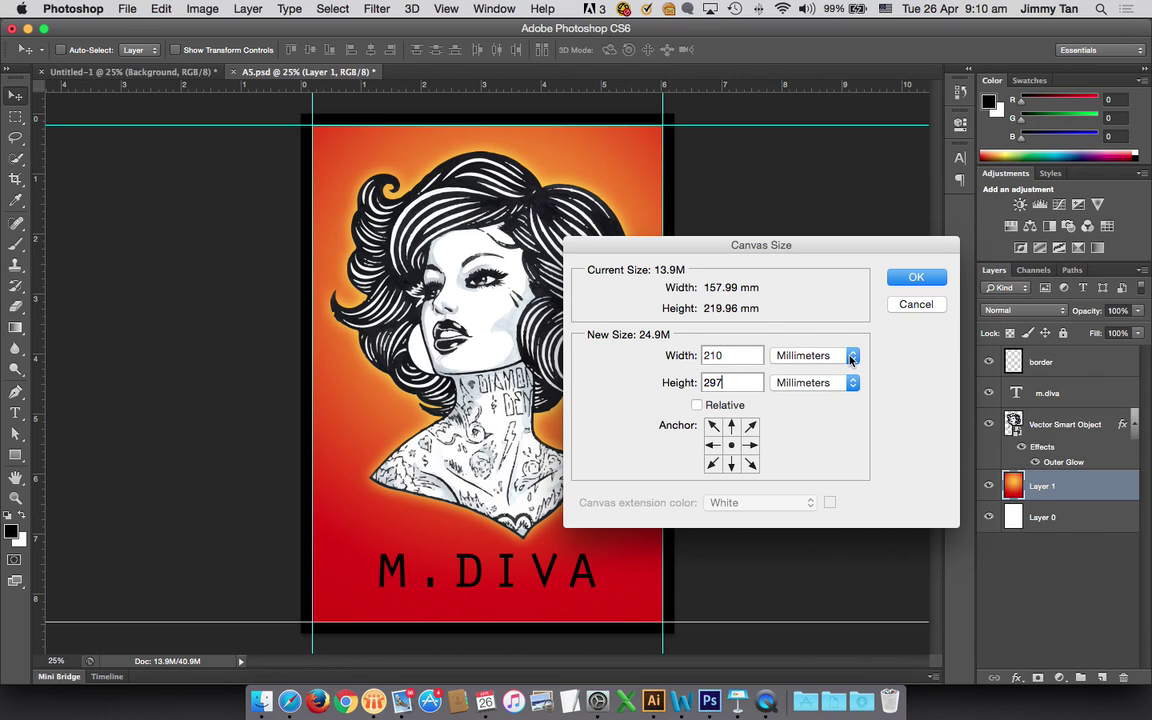
{"action": "left_click", "coordinate": [905, 278]}
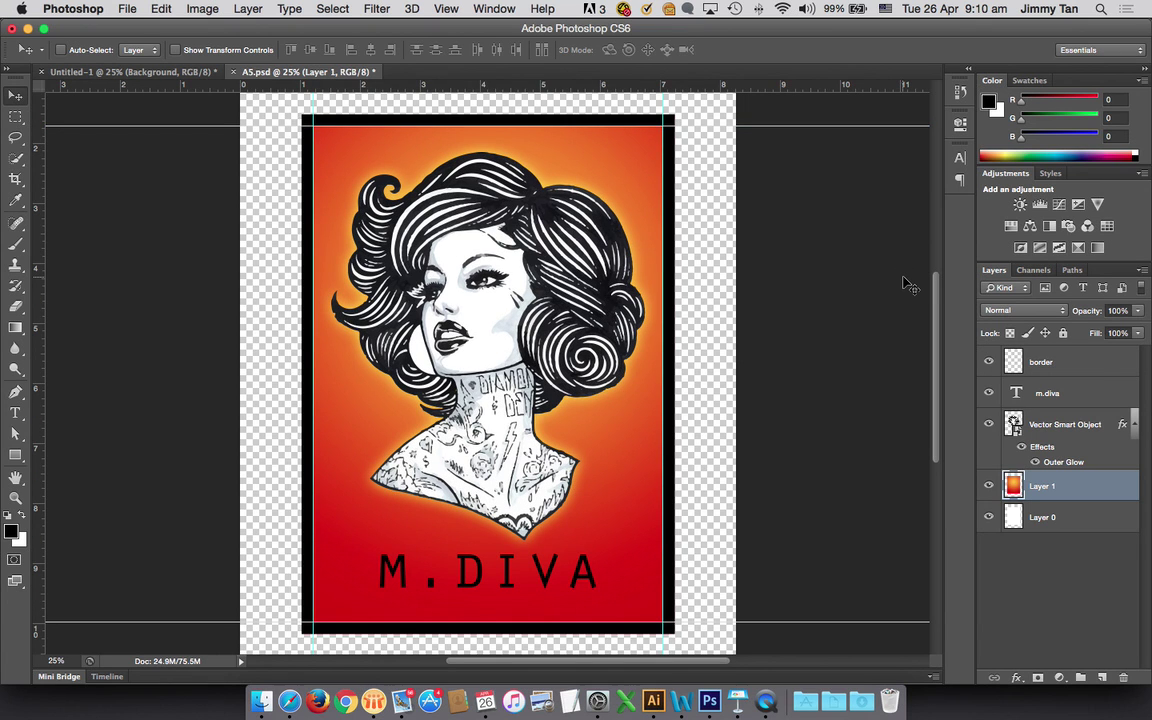
{"action": "key", "text": "super+minus"}
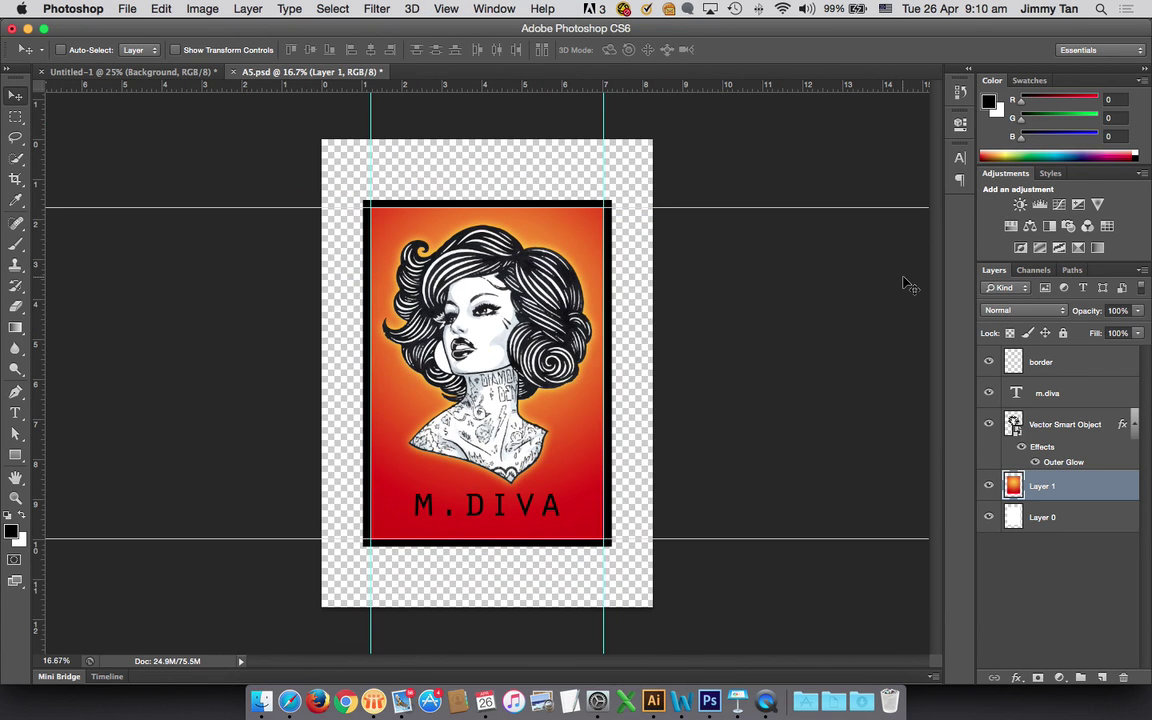
{"action": "key", "text": "super+z"}
Reapply Canvas Size with Width 210 mm and Height 297 mm
{"action": "left_click", "coordinate": [161, 8]}
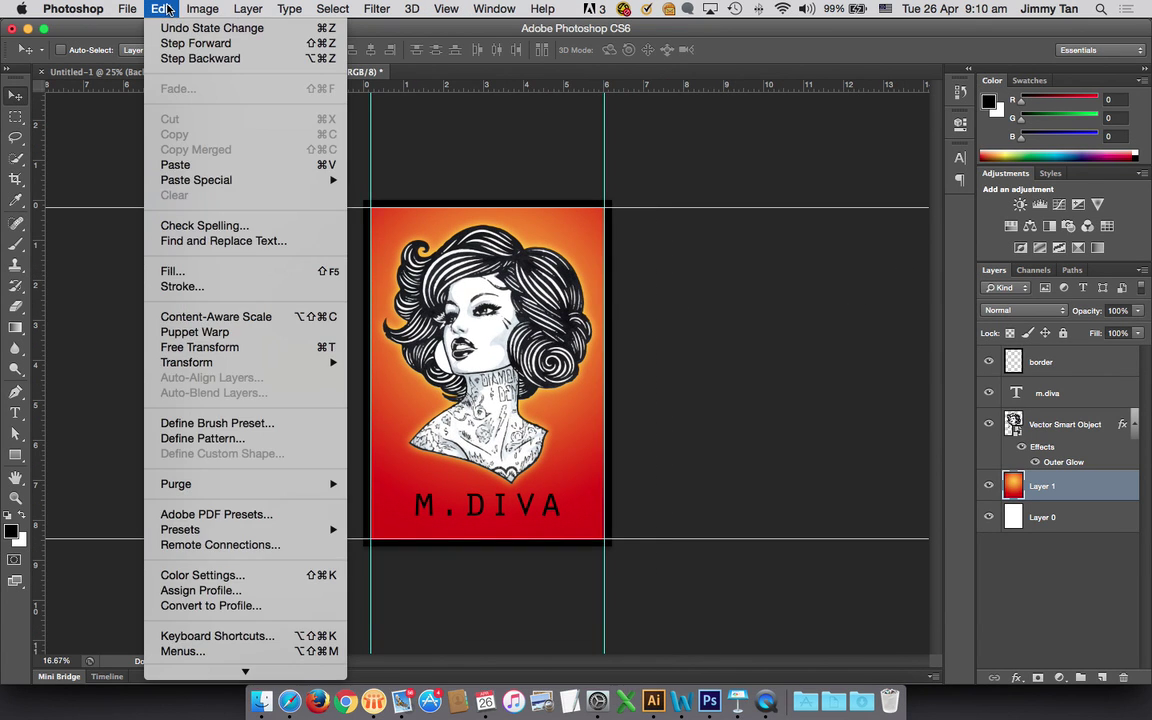
{"action": "mouse_move", "coordinate": [211, 9]}
{"action": "left_click", "coordinate": [262, 164]}
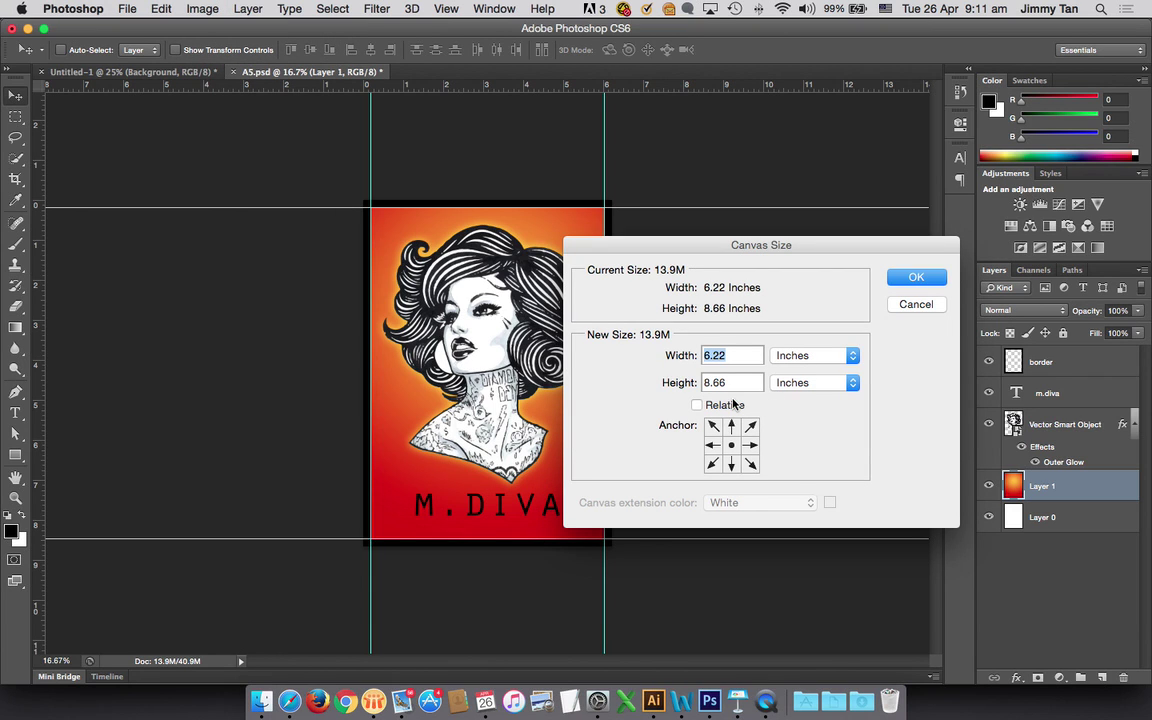
{"action": "left_click", "coordinate": [824, 356]}
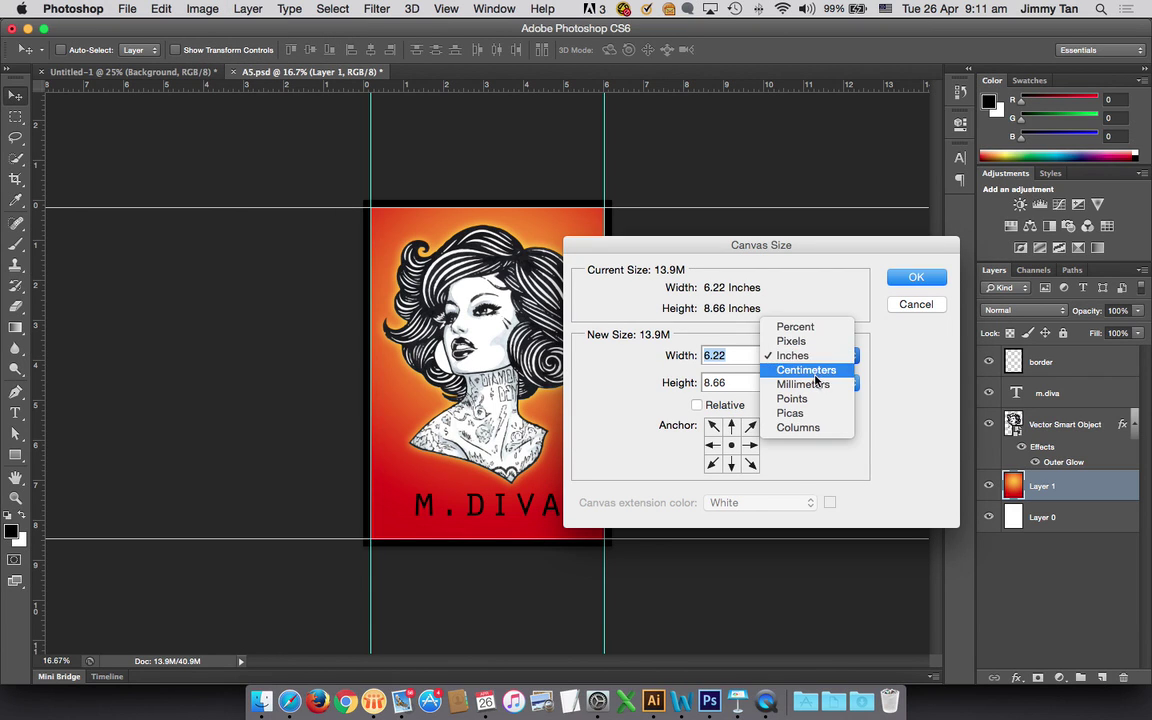
{"action": "left_click", "coordinate": [820, 388]}
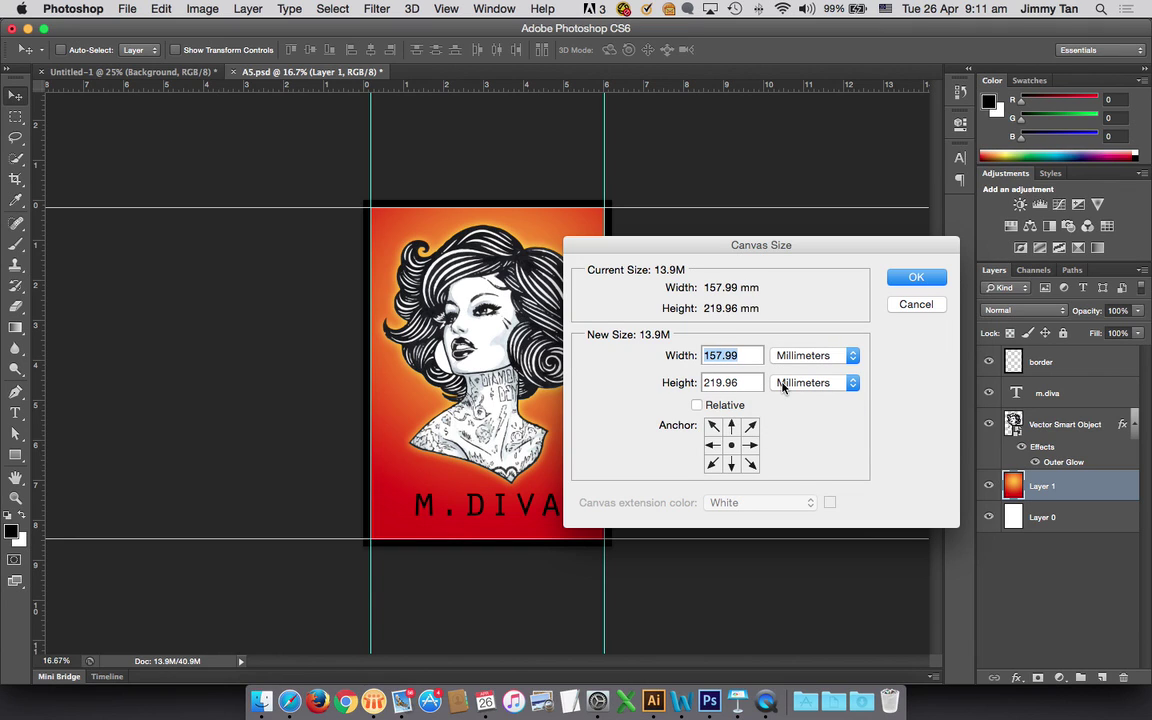
{"action": "type", "text": "210"}
{"action": "key", "text": "Tab"}
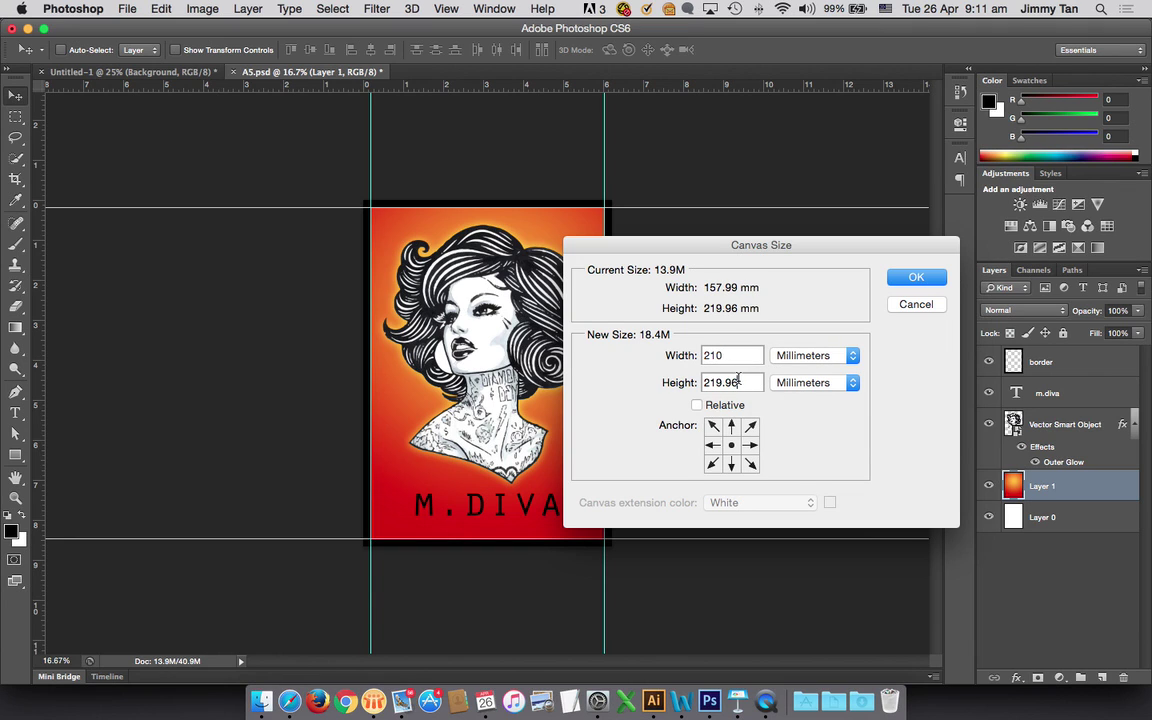
{"action": "type", "text": "297"}
{"action": "left_click", "coordinate": [912, 280]}
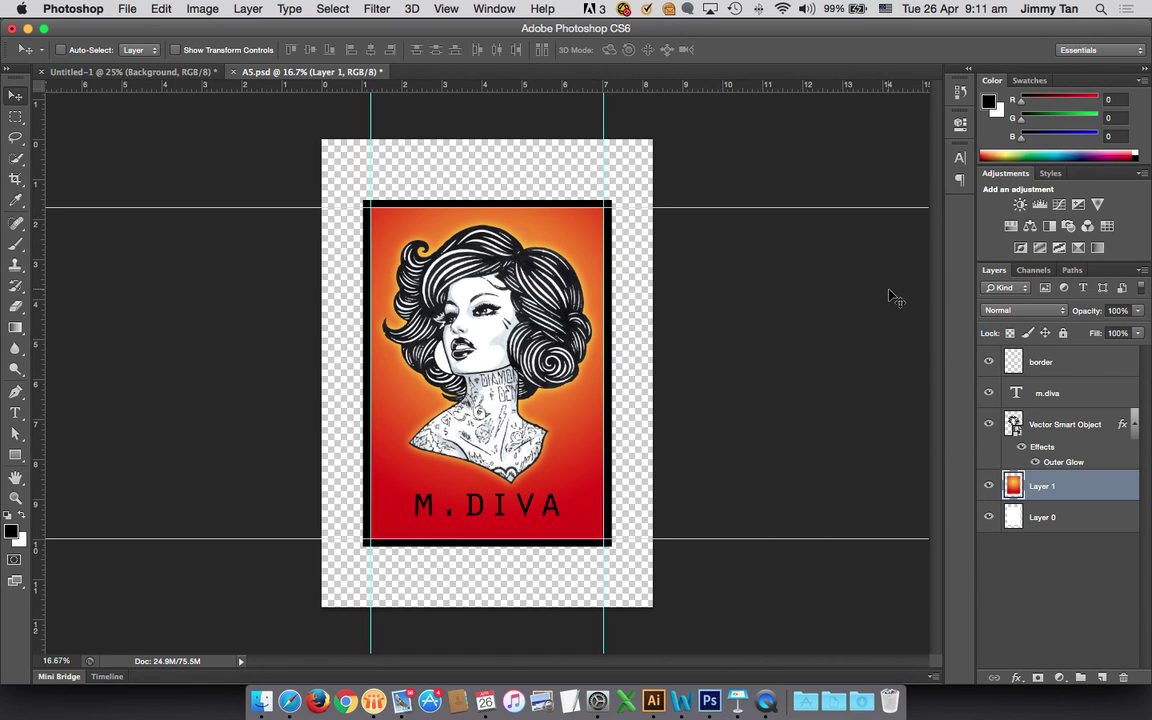
Select Layer 0 and fill it with White using Edit > Fill
{"action": "left_click", "coordinate": [1046, 521]}
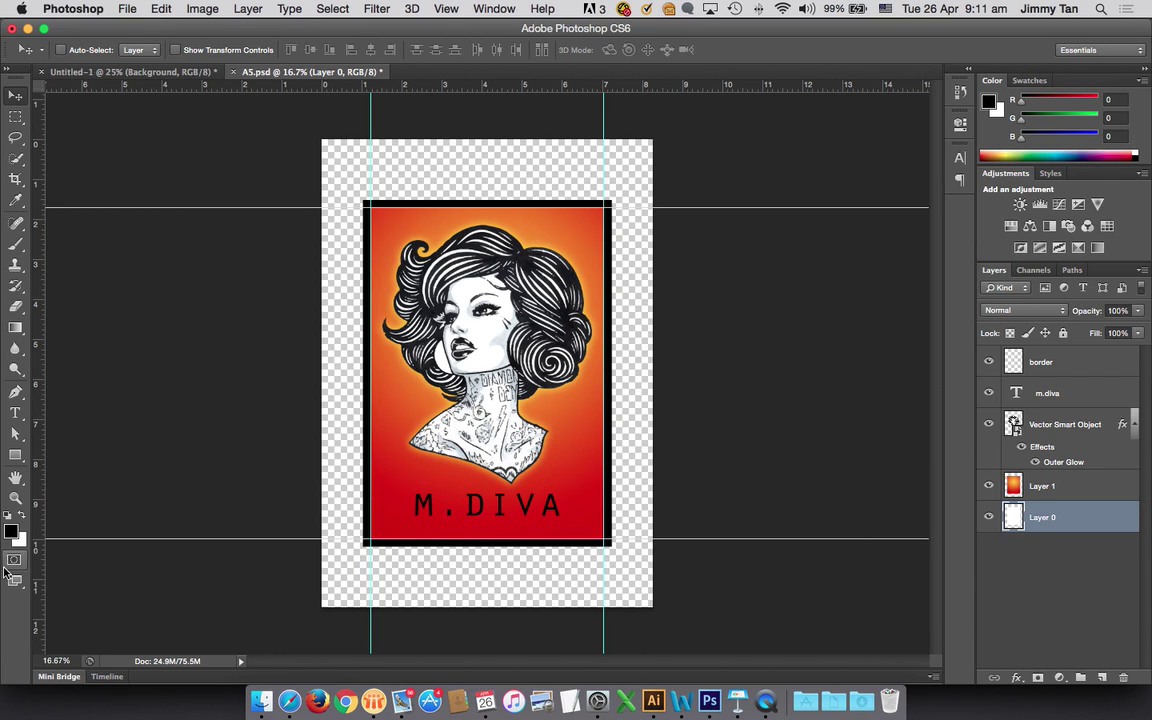
{"action": "key", "text": "alt+BackSpace"}
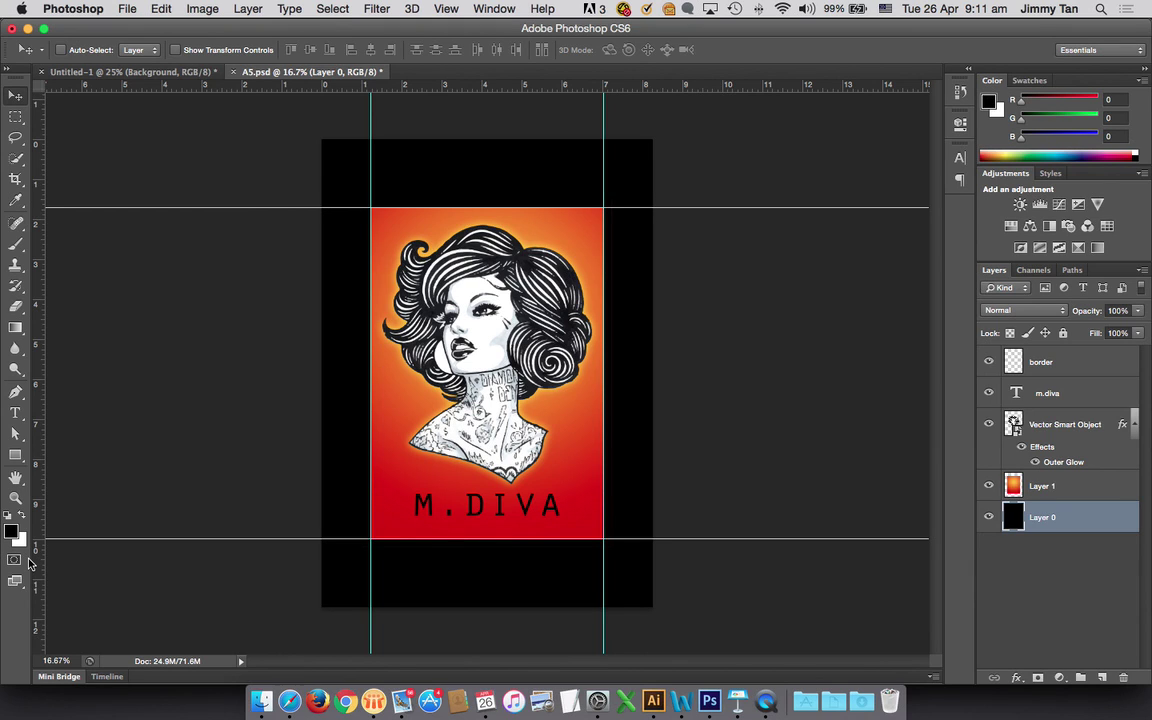
{"action": "key", "text": "super+BackSpace"}
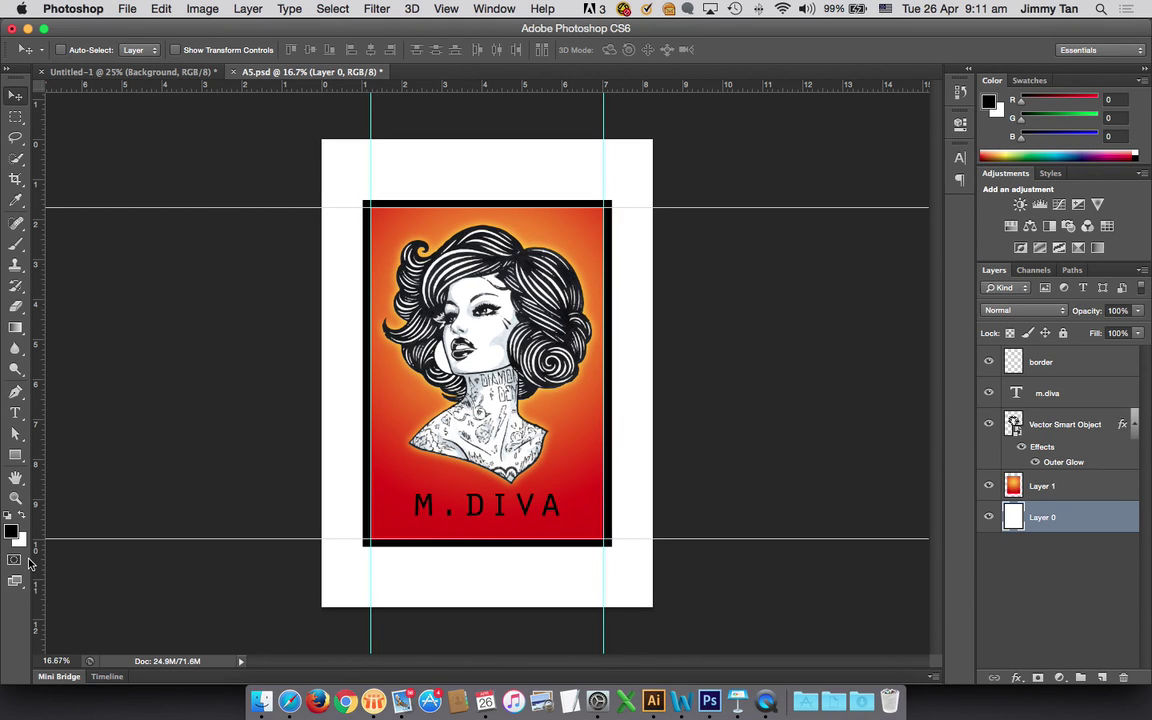
{"action": "left_click", "coordinate": [124, 10]}
{"action": "mouse_move", "coordinate": [158, 10]}
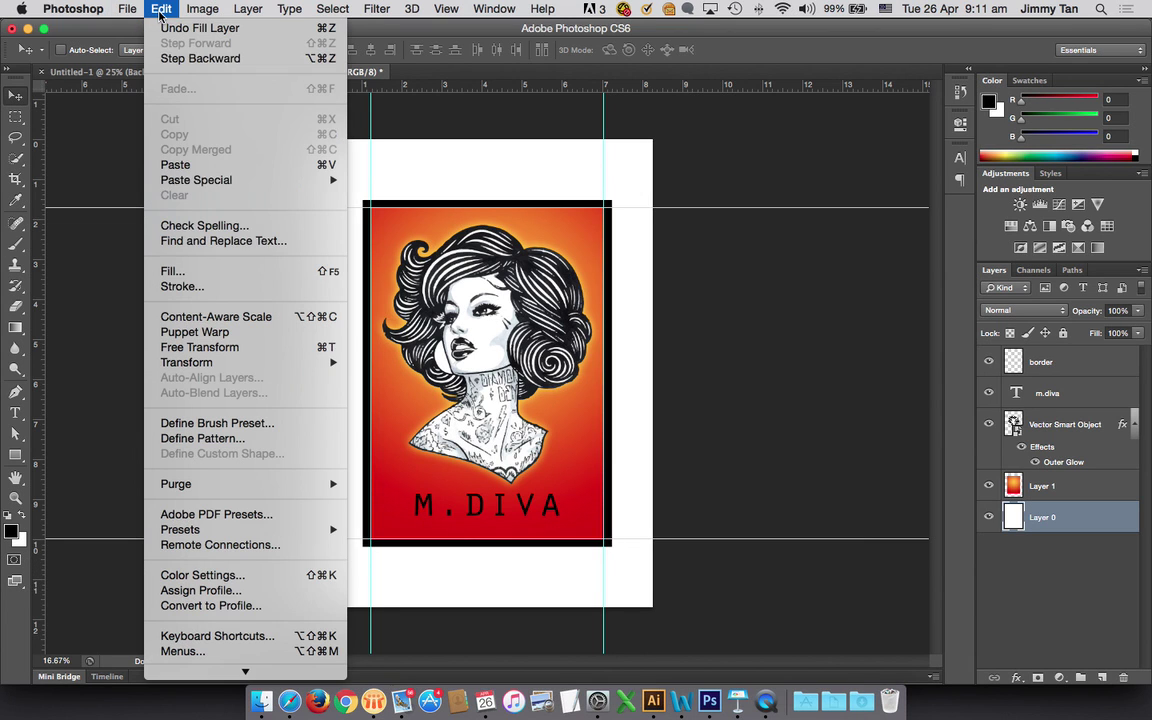
{"action": "left_click", "coordinate": [218, 274]}
{"action": "left_click", "coordinate": [676, 341]}
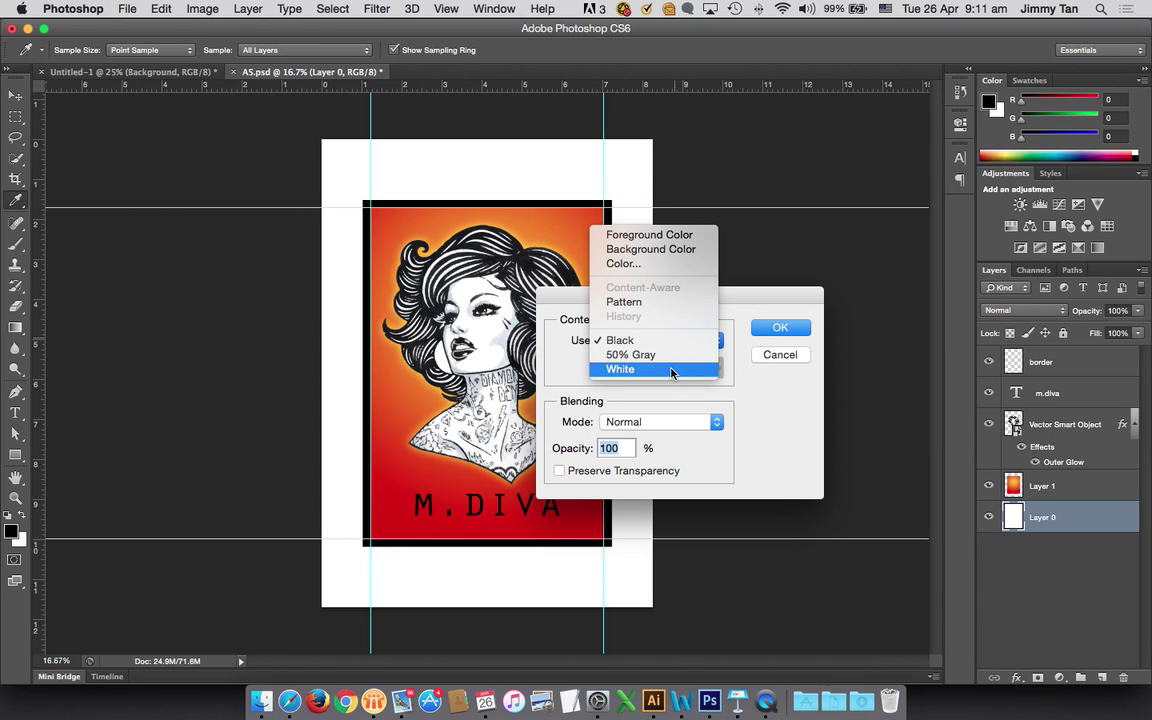
{"action": "left_click", "coordinate": [672, 370]}
{"action": "left_click", "coordinate": [779, 328]}
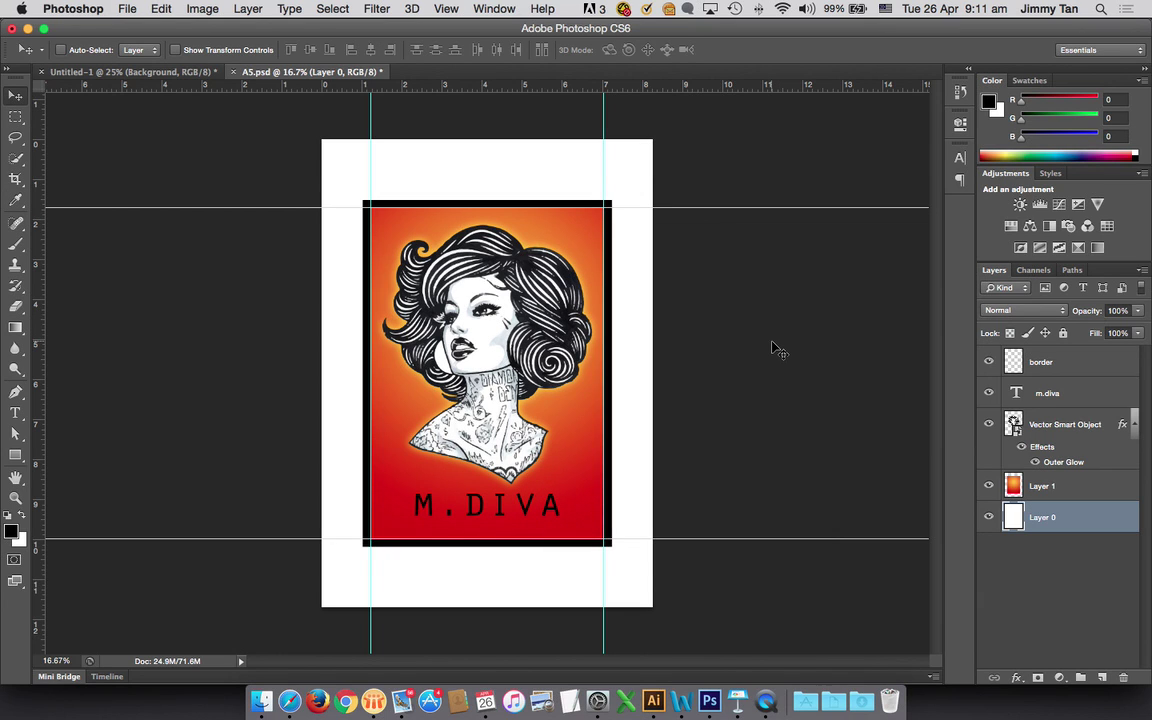
Rename Layer 0 to 'paper'
{"action": "double_click", "coordinate": [1042, 517]}
{"action": "type", "text": "paper"}
{"action": "key", "text": "Return"}
Group the gradient background and artwork layers as 'design' and move the m.diva layer into it
{"action": "left_click", "coordinate": [1060, 486]}
{"action": "left_click", "coordinate": [1073, 424], "text": "shift"}
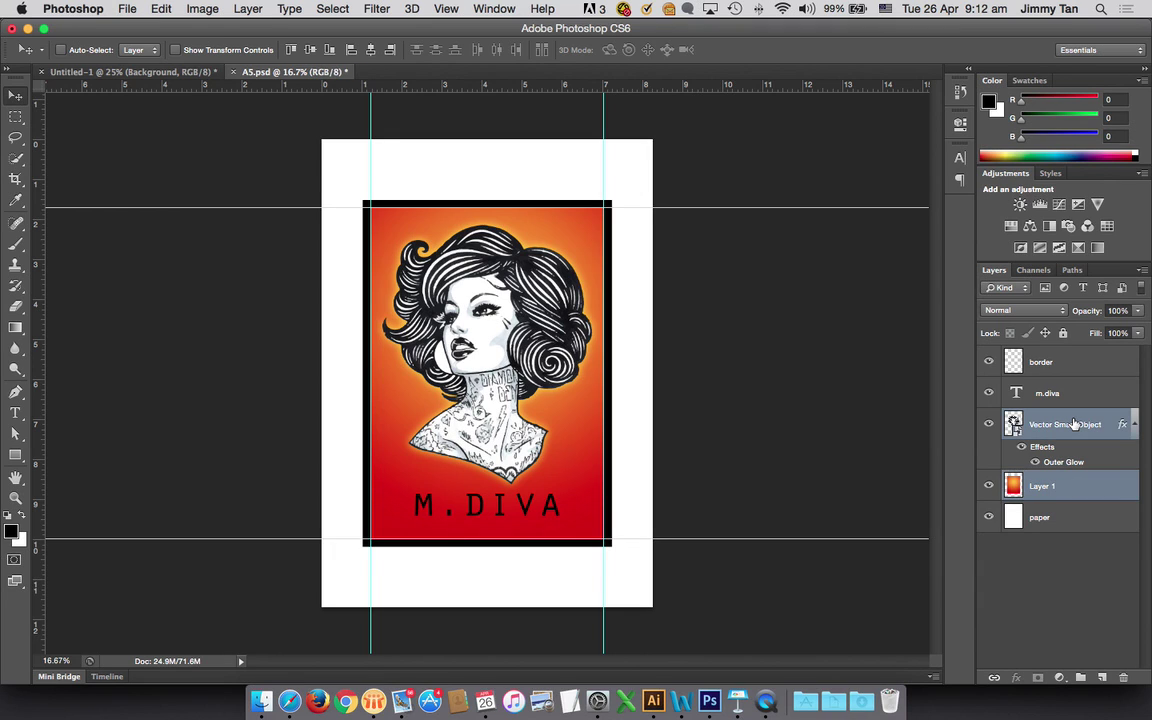
{"action": "key", "text": "super+g"}
{"action": "double_click", "coordinate": [1045, 417]}
{"action": "type", "text": "de"}
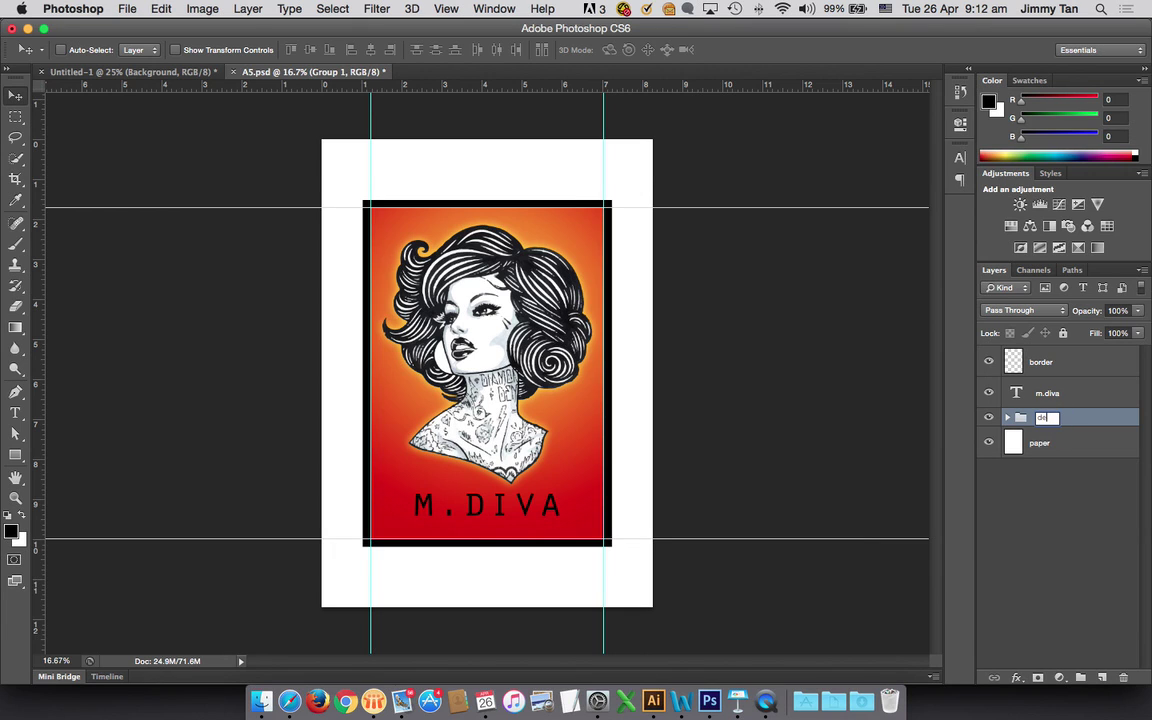
{"action": "type", "text": "sign"}
{"action": "key", "text": "Return"}
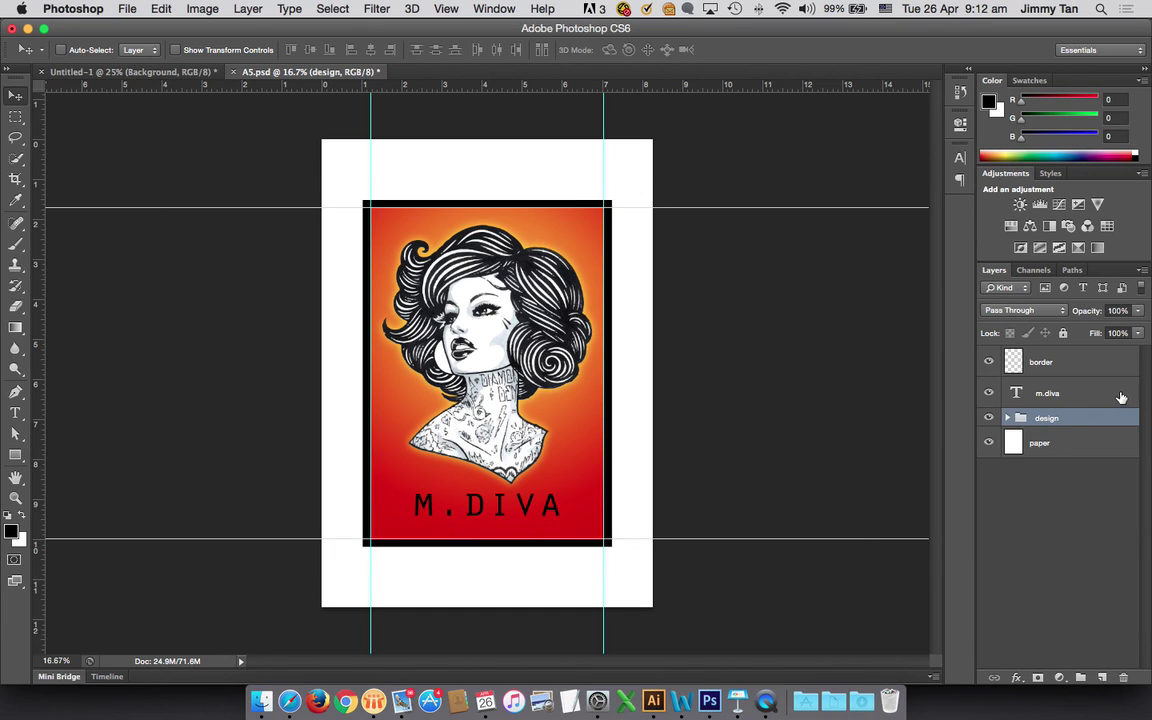
{"action": "mouse_move", "coordinate": [1062, 395]}
{"action": "left_mouse_down"}
{"action": "mouse_move", "coordinate": [1067, 419]}
{"action": "mouse_move", "coordinate": [1062, 410]}
{"action": "left_mouse_up"}
{"action": "left_click", "coordinate": [1008, 386]}
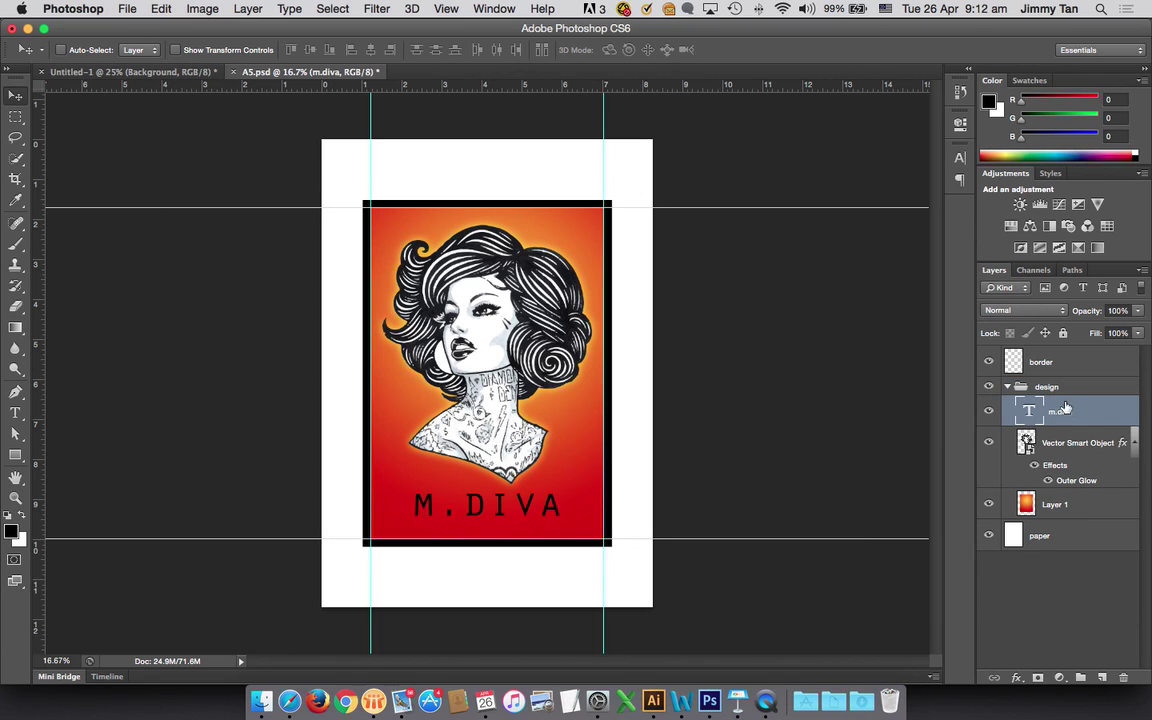
{"action": "left_click", "coordinate": [1007, 386]}
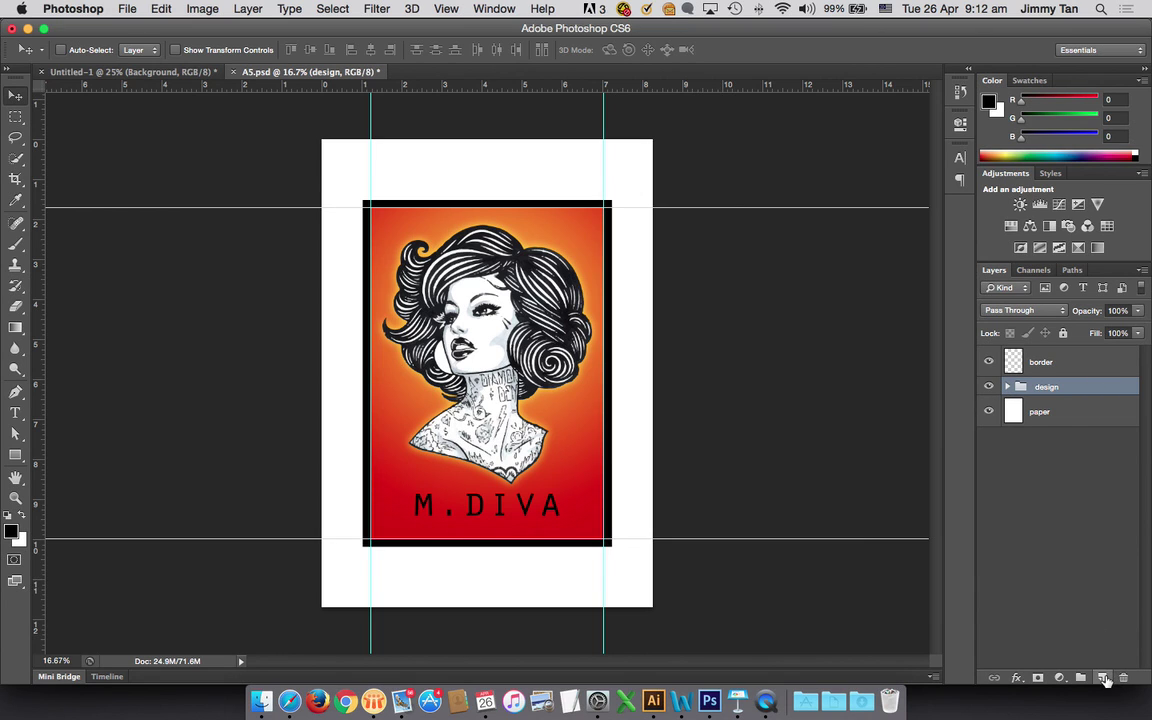
Add a new empty layer above the group named 'cropmarks'
{"action": "key", "text": "super+alt+shift+n"}
{"action": "double_click", "coordinate": [1043, 393]}
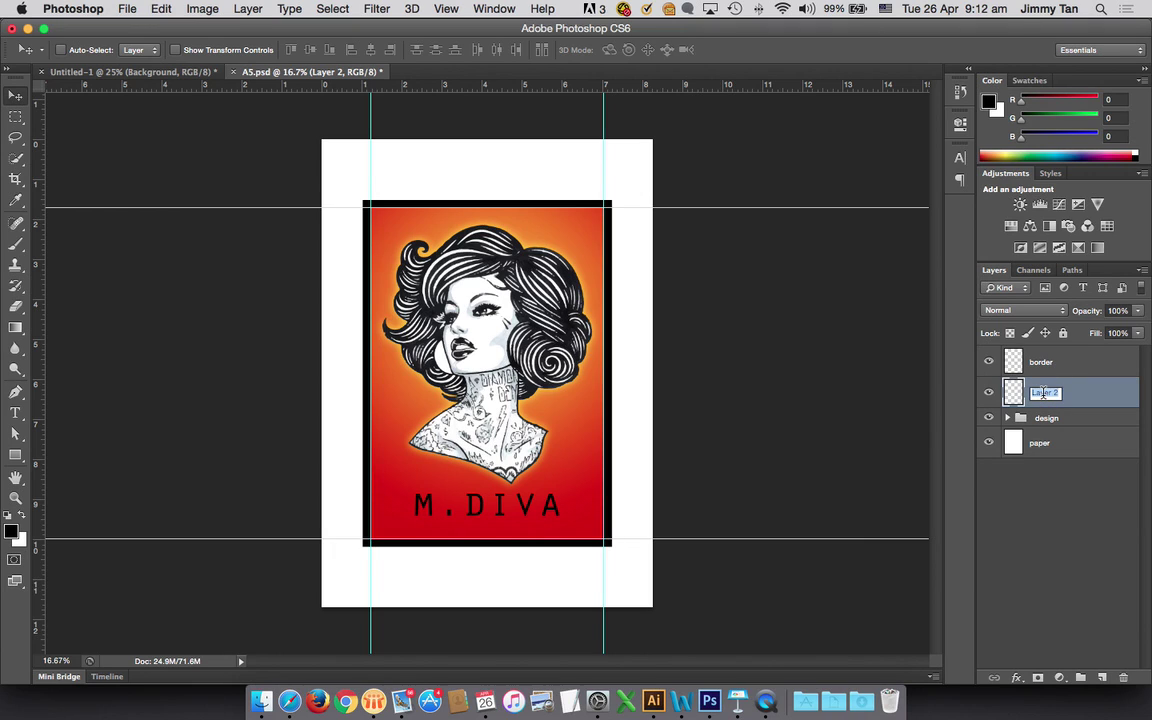
{"action": "type", "text": "cropmakrks"}
{"action": "key", "text": "Return"}
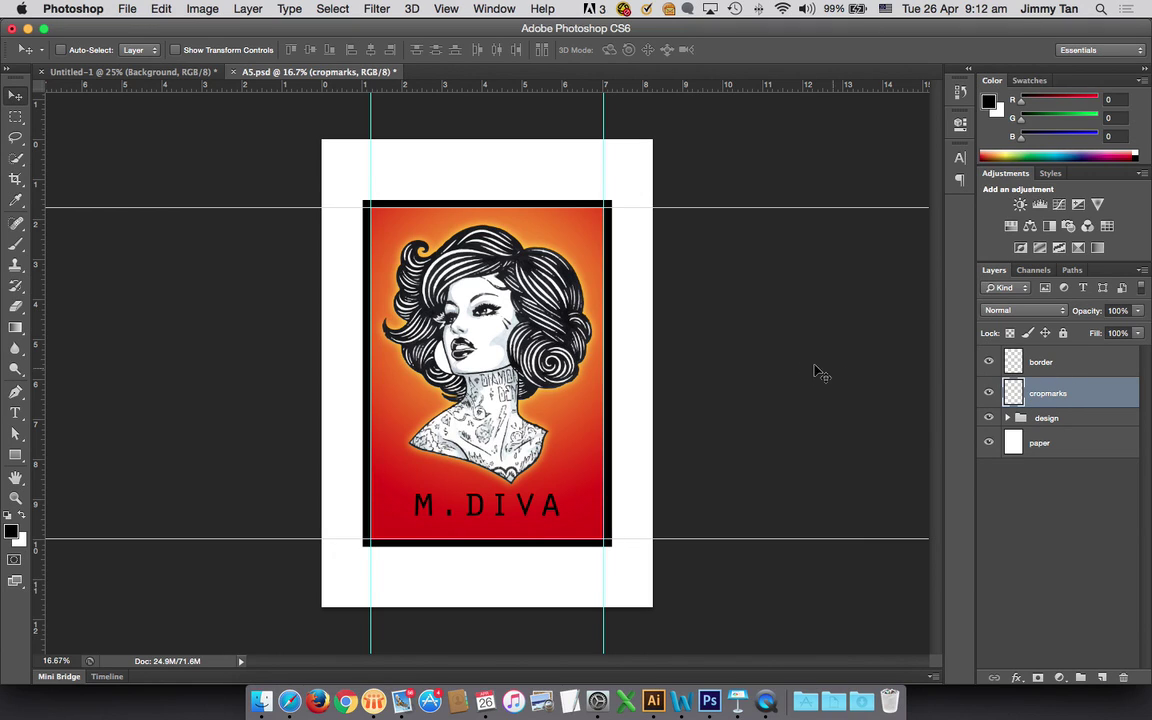
Marquee rectangular blocks at all four page corners
{"action": "key", "text": "m"}
{"action": "left_click_drag", "start_coordinate": [652, 140], "coordinate": [603, 208]}
{"action": "left_click_drag", "start_coordinate": [312, 132], "coordinate": [371, 207]}
{"action": "left_click_drag", "start_coordinate": [318, 610], "coordinate": [371, 540]}
{"action": "left_click_drag", "start_coordinate": [705, 632], "coordinate": [603, 540]}
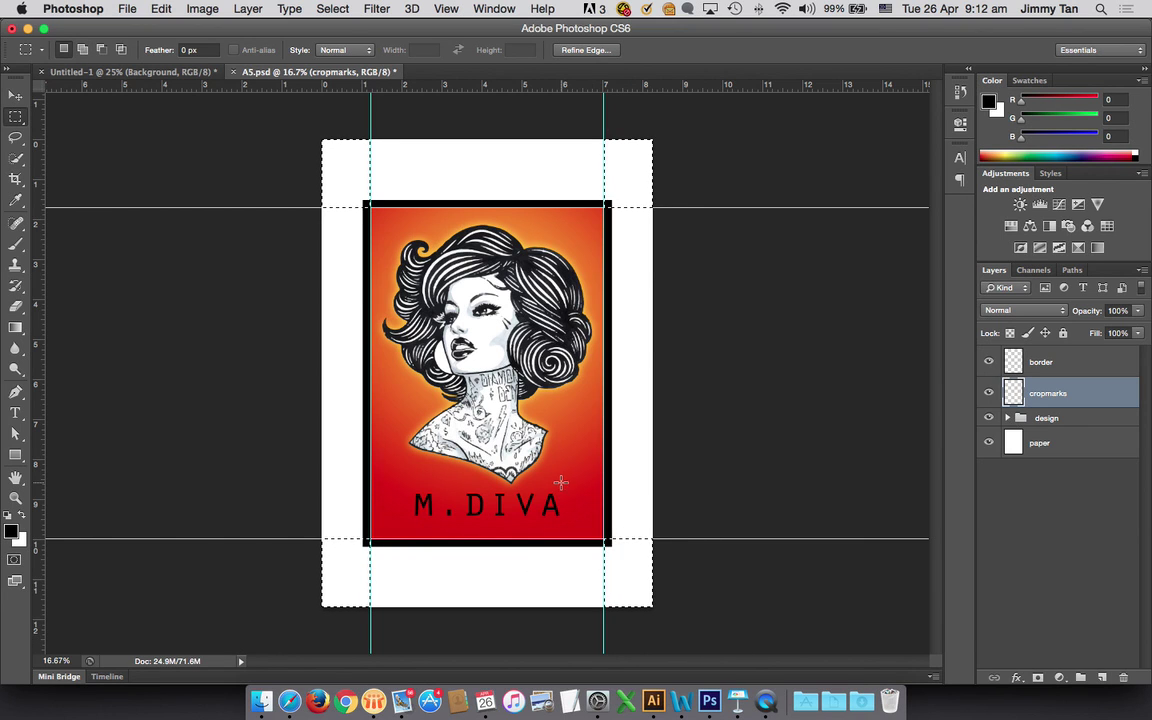
Stroke the corner selection with 2 px black, deselect, and hide the guides
{"action": "left_click", "coordinate": [161, 9]}
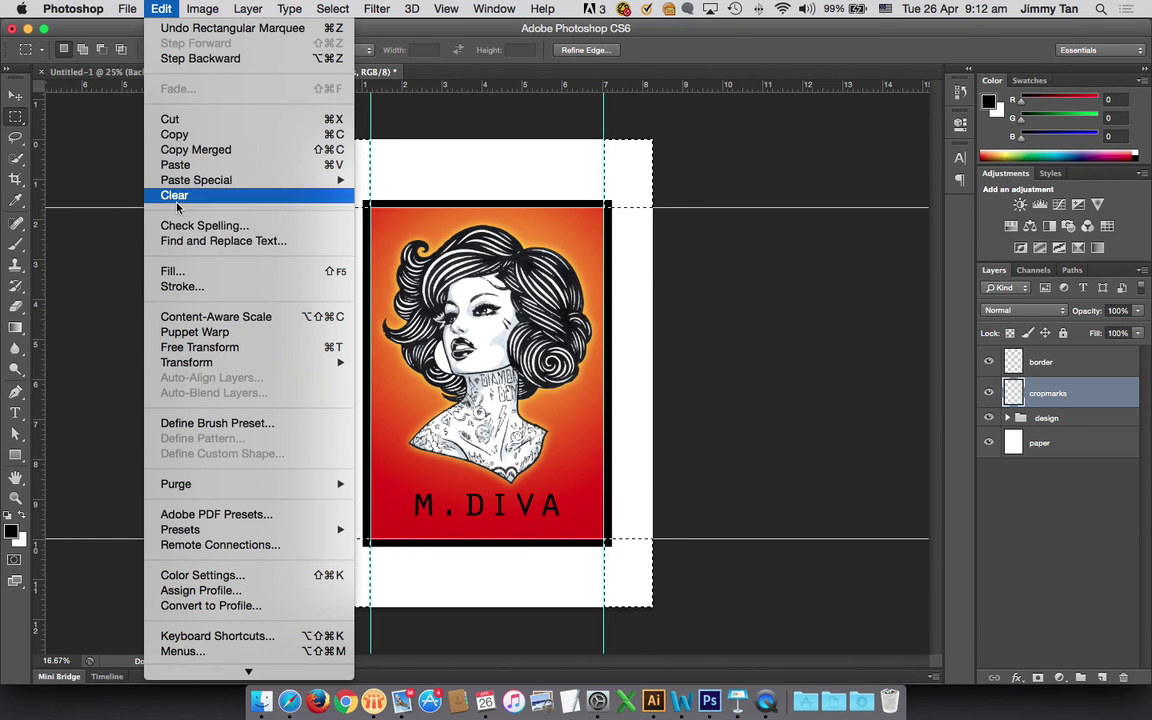
{"action": "left_click", "coordinate": [202, 287]}
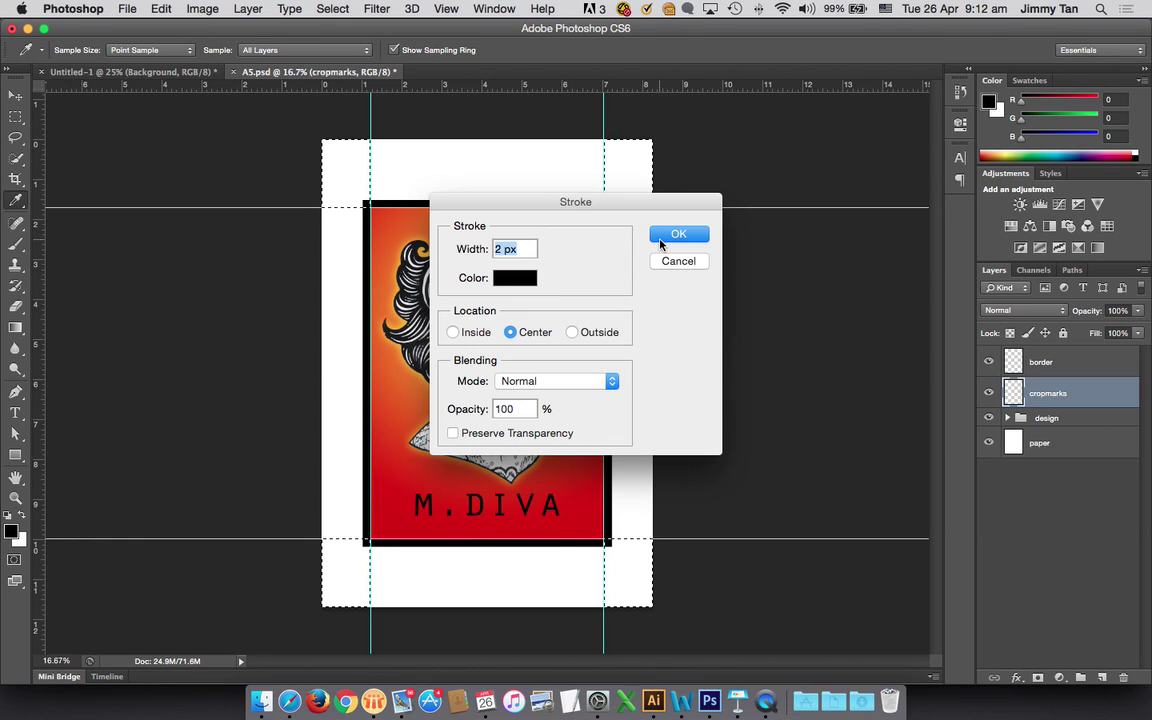
{"action": "left_click", "coordinate": [662, 240]}
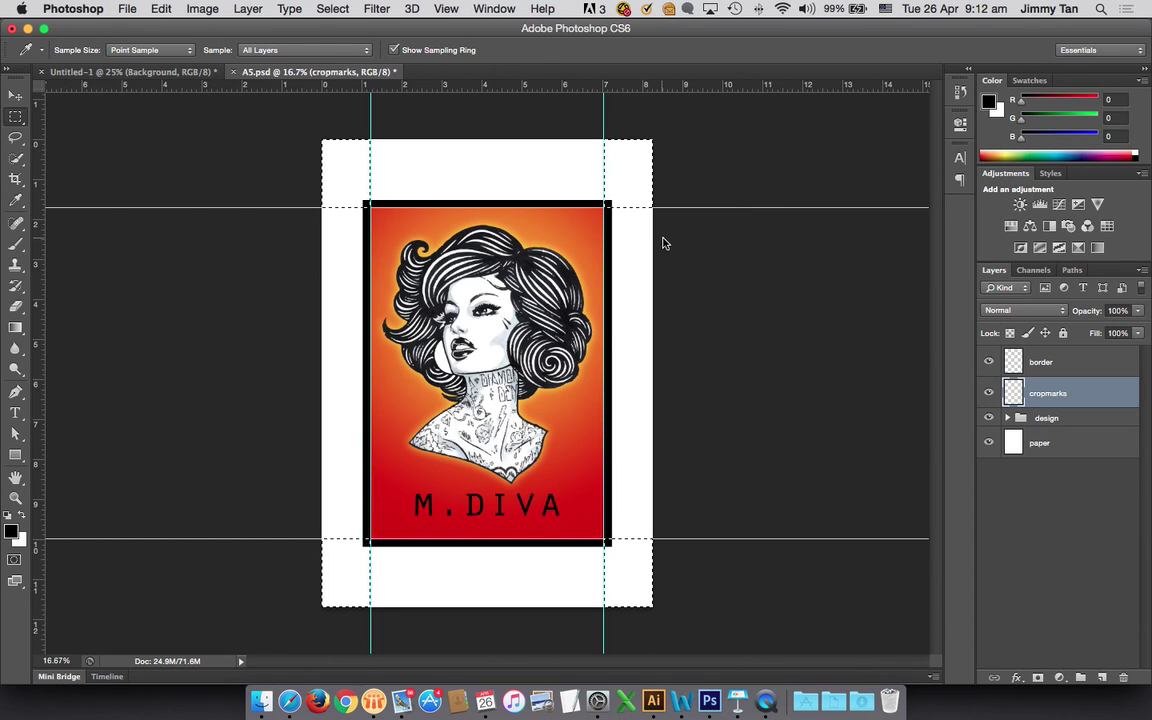
{"action": "key", "text": "m"}
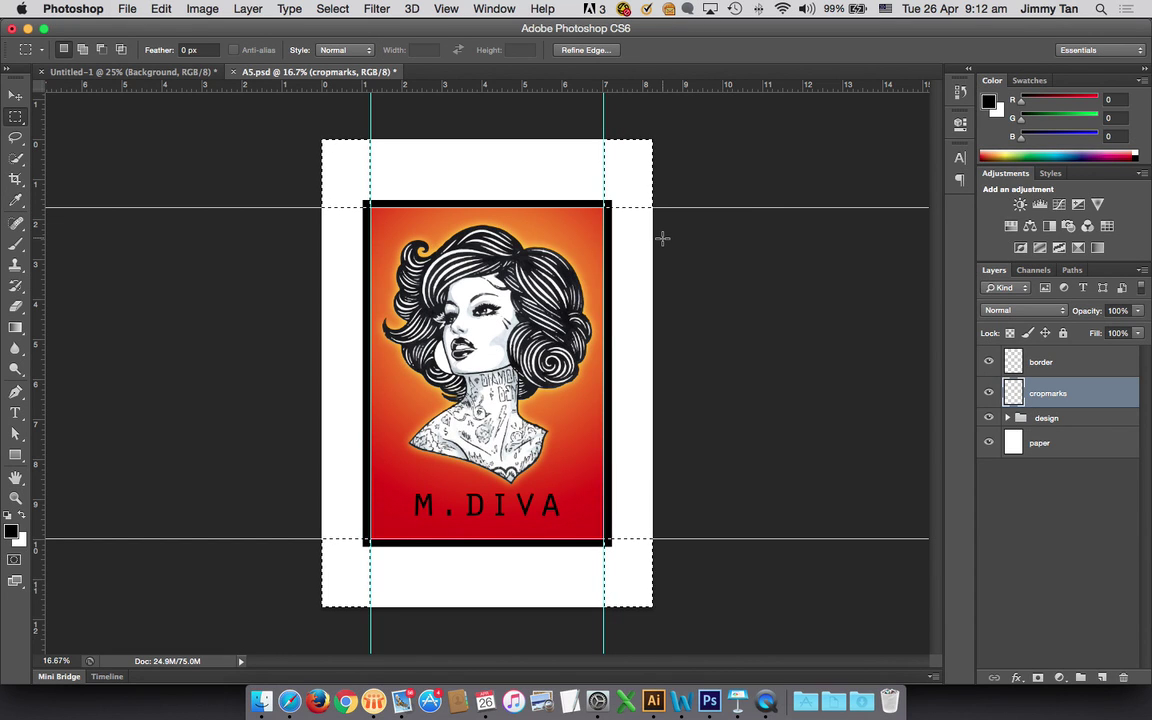
{"action": "left_click", "coordinate": [716, 259]}
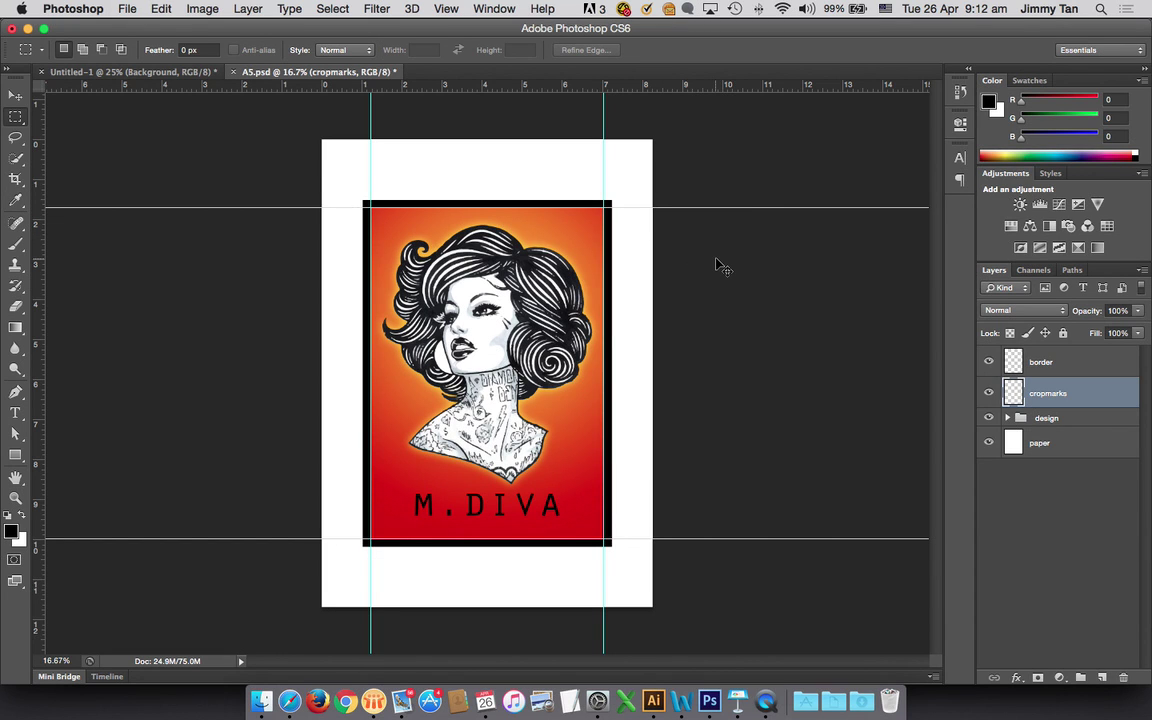
{"action": "key", "text": "super+semicolon"}
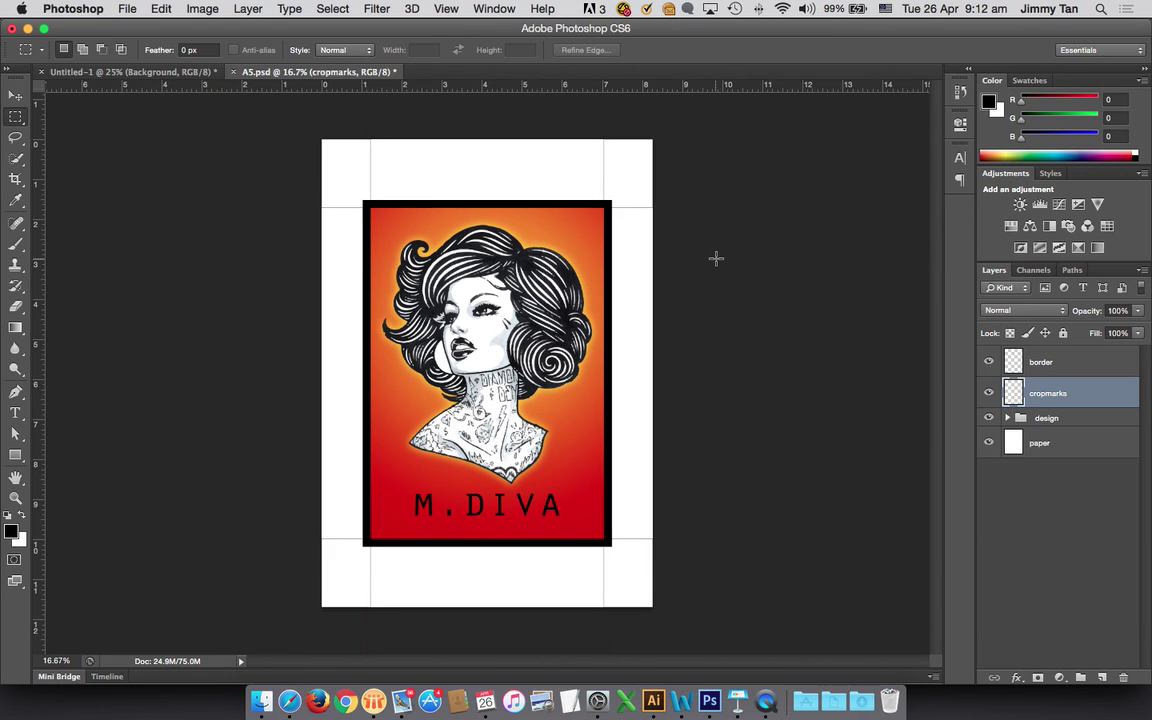
Hide the thick black border layer so only crop marks on white margins remain
{"action": "left_click", "coordinate": [990, 363]}
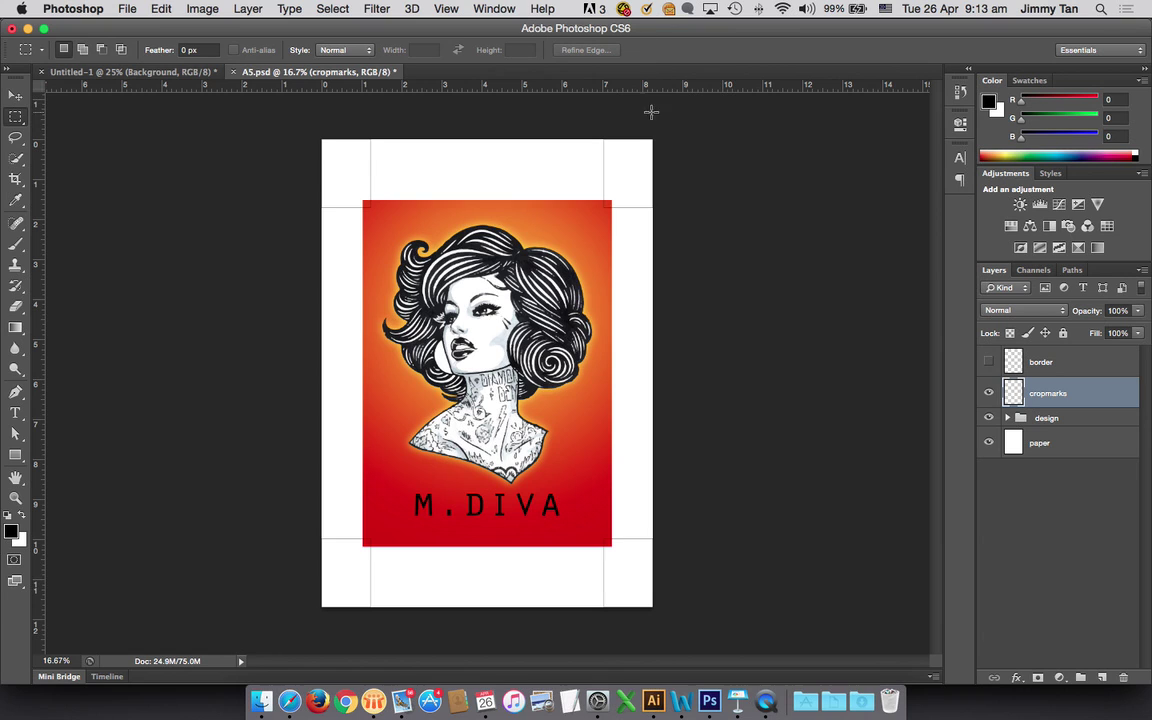
{"action": "left_click", "coordinate": [166, 704]}
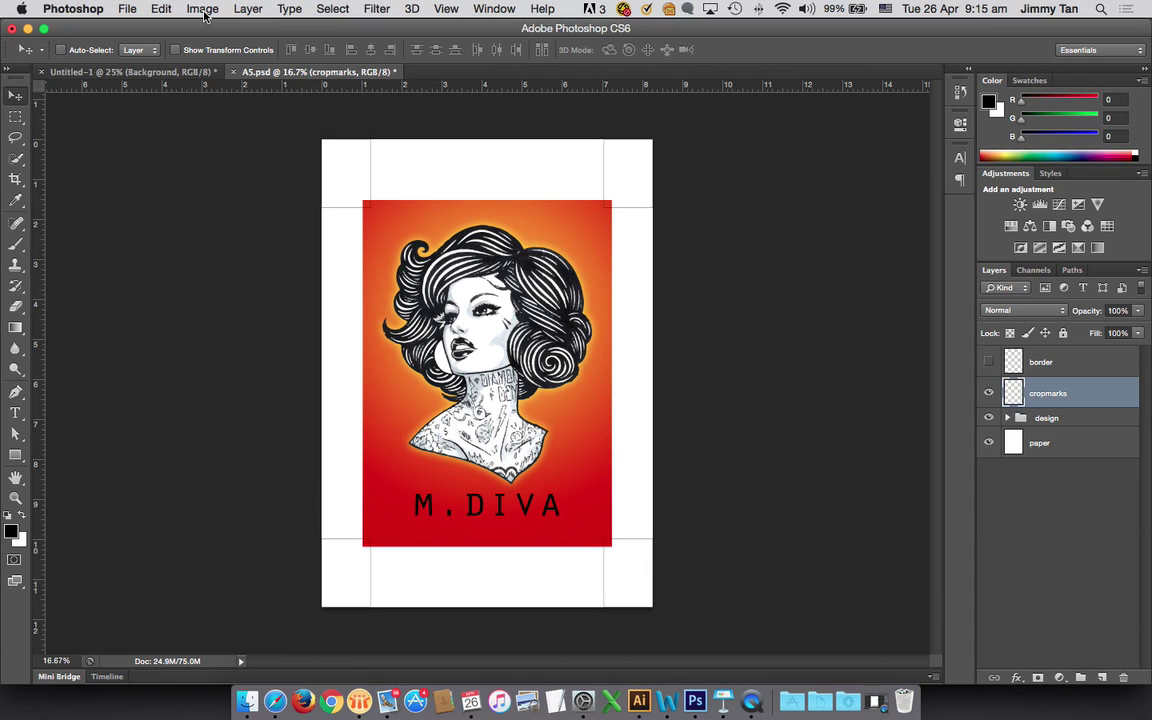
Convert to CMYK Color without rasterizing smart objects or merging layers, then expand the design group
{"action": "left_click", "coordinate": [203, 12]}
{"action": "mouse_move", "coordinate": [213, 33]}
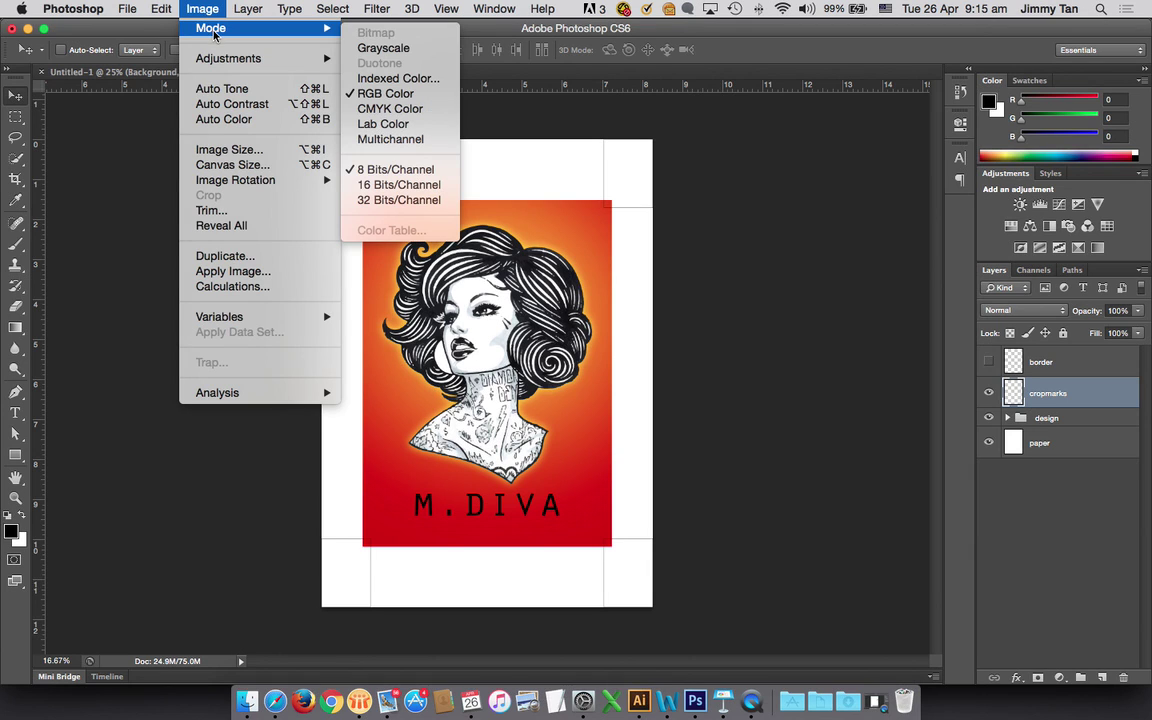
{"action": "left_click", "coordinate": [437, 116]}
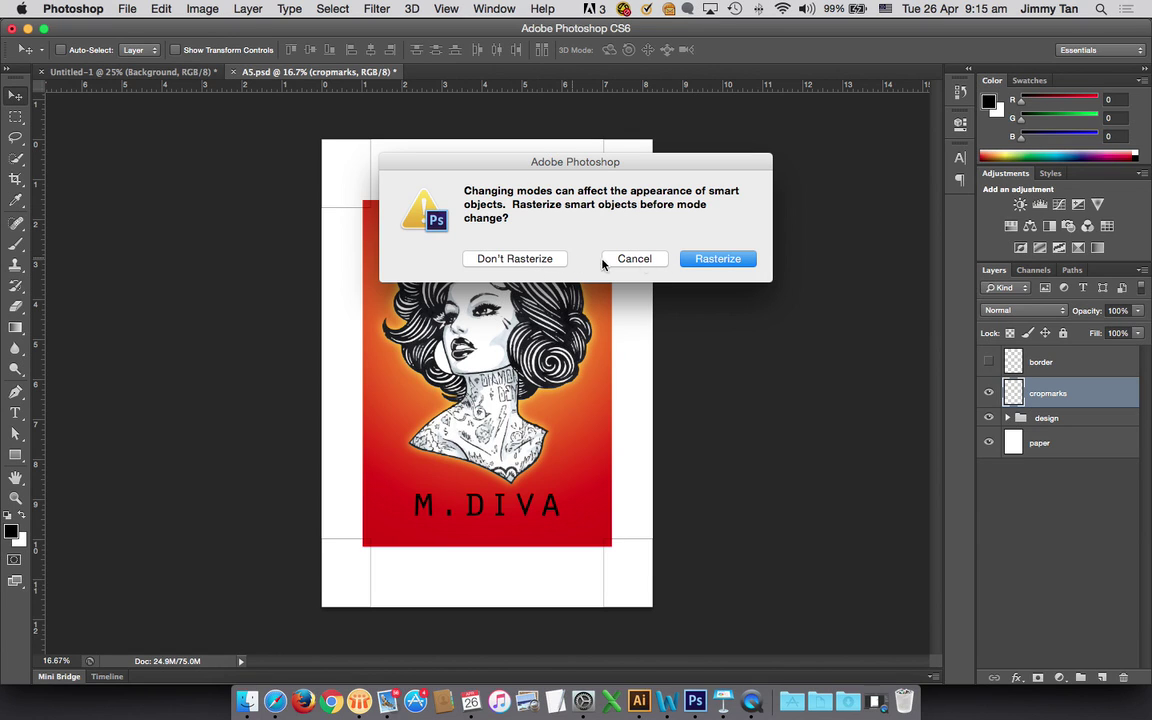
{"action": "left_click", "coordinate": [546, 260]}
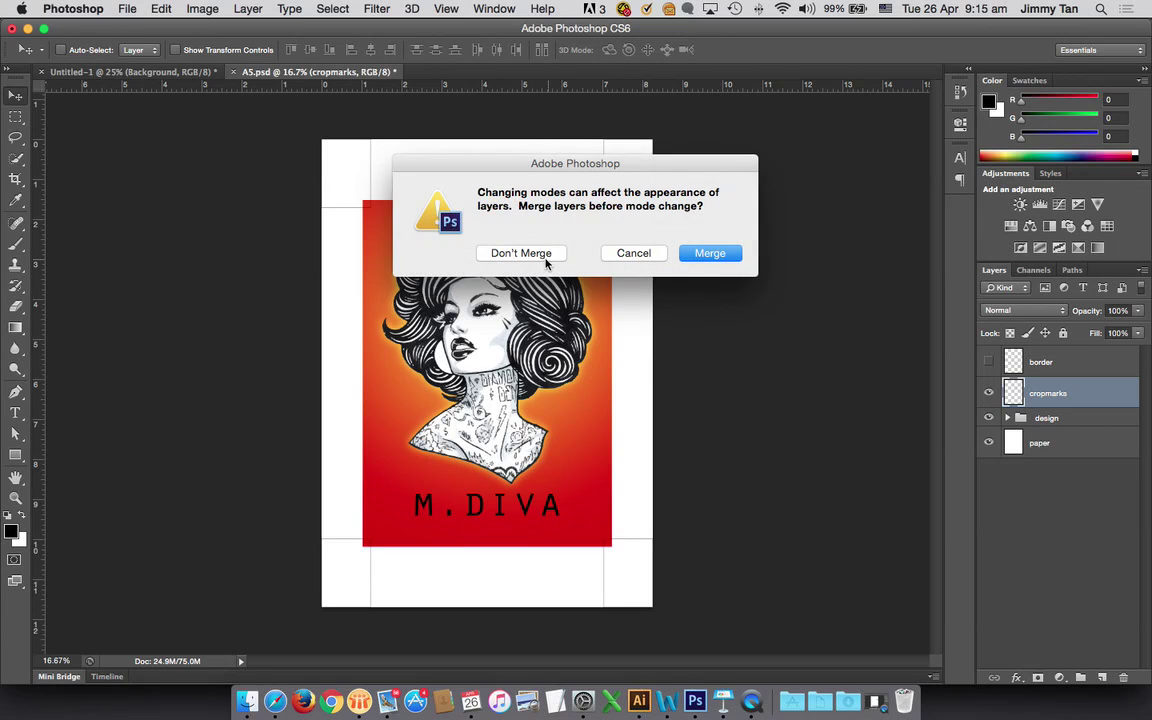
{"action": "left_click", "coordinate": [540, 255]}
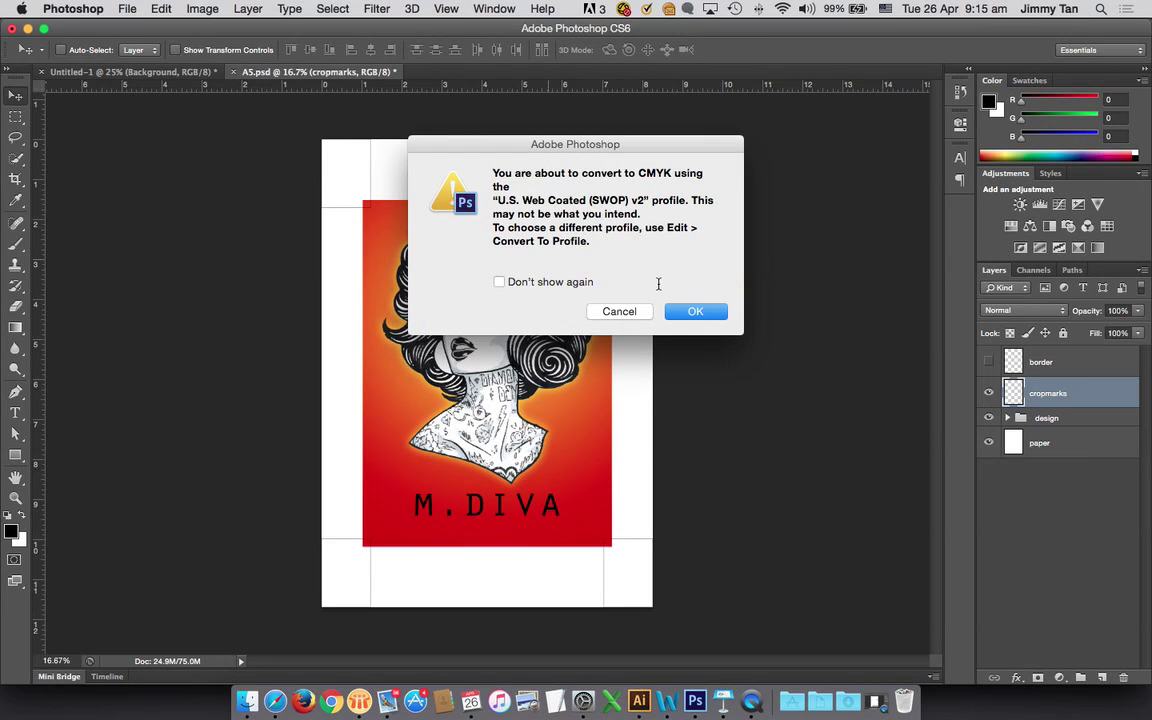
{"action": "left_click", "coordinate": [695, 311]}
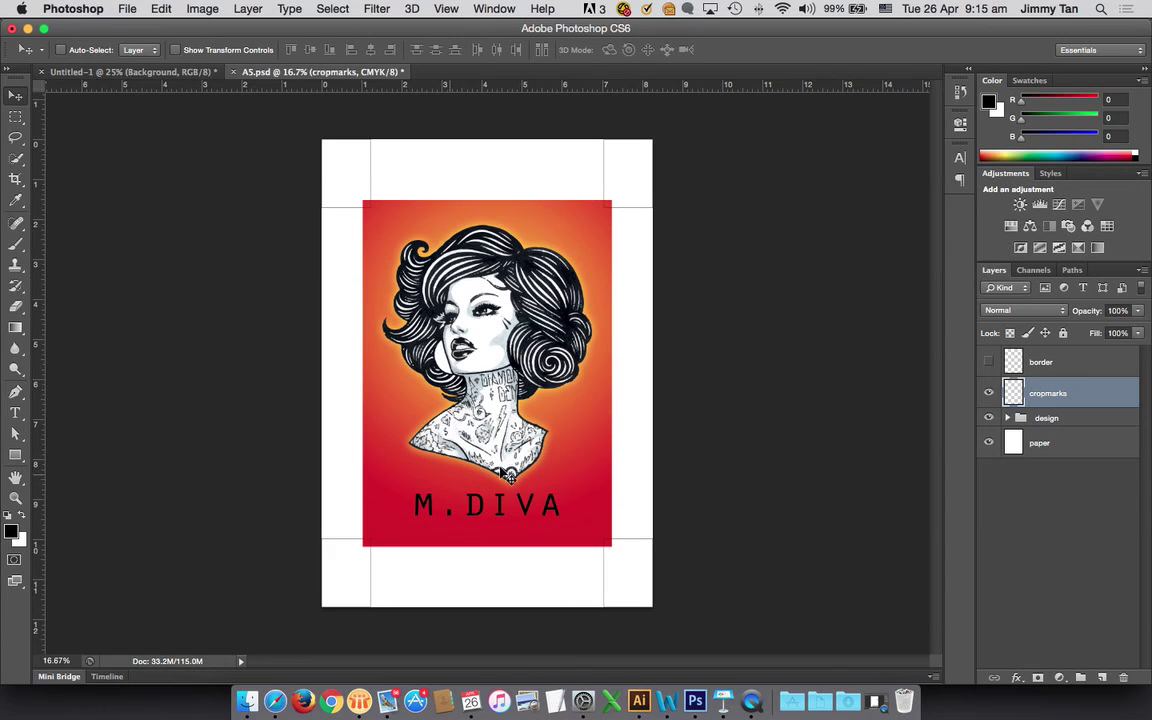
{"action": "left_click", "coordinate": [1009, 418]}
Raise gradient Layer 1's saturation by +38 using Hue/Saturation
{"action": "left_click", "coordinate": [1071, 541]}
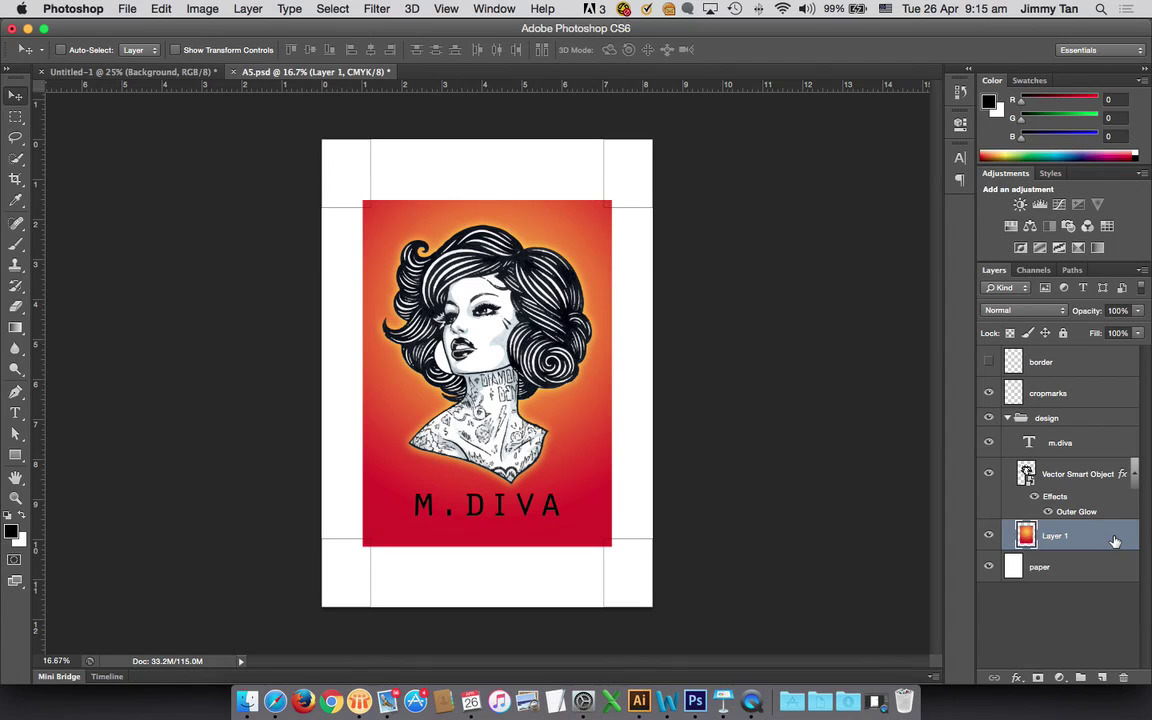
{"action": "key", "text": "super+u"}
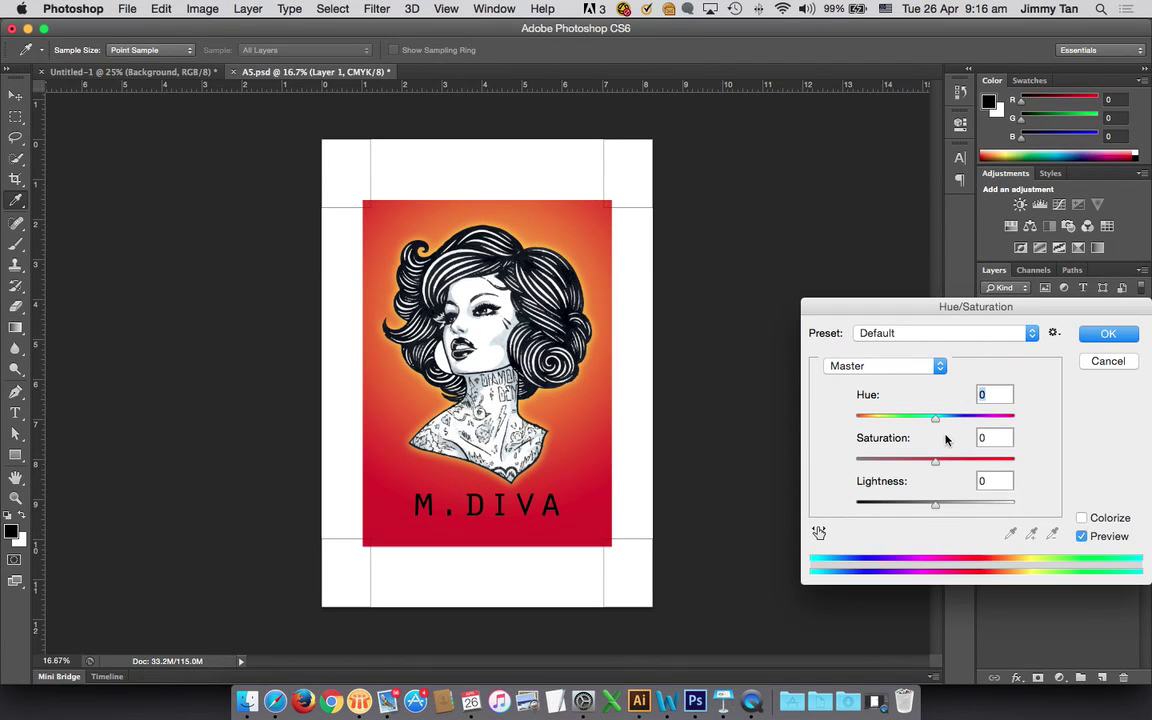
{"action": "left_click_drag", "start_coordinate": [928, 302], "coordinate": [743, 289]}
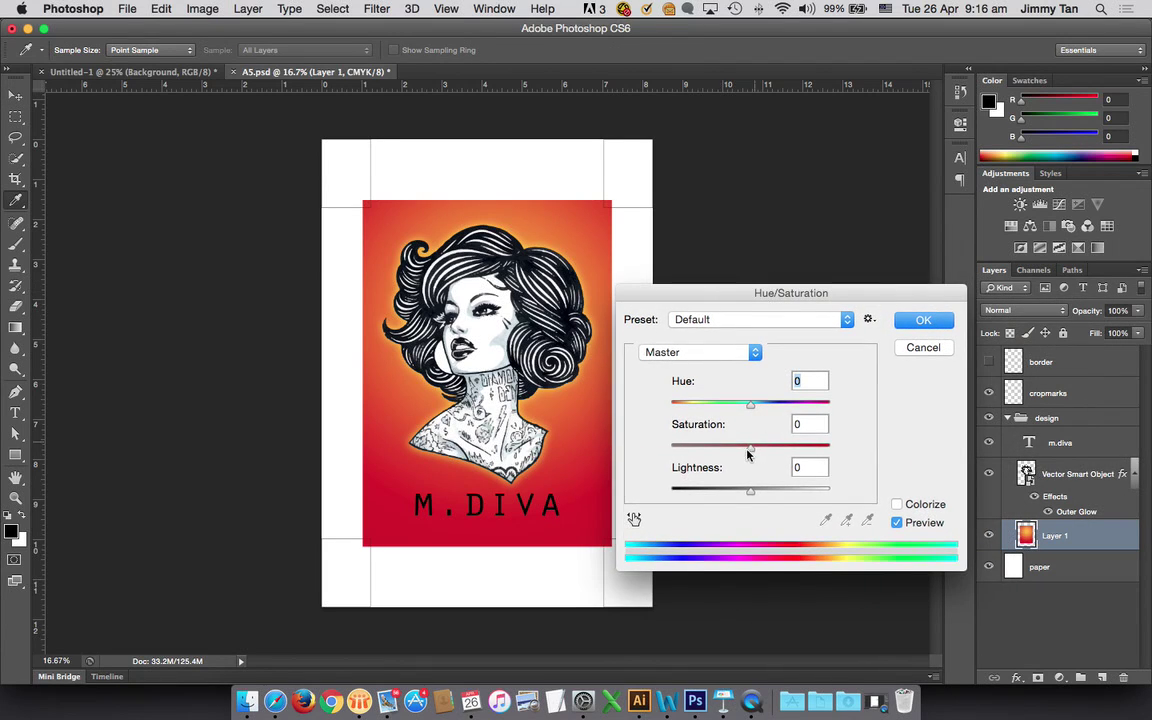
{"action": "left_click_drag", "start_coordinate": [752, 452], "coordinate": [779, 446]}
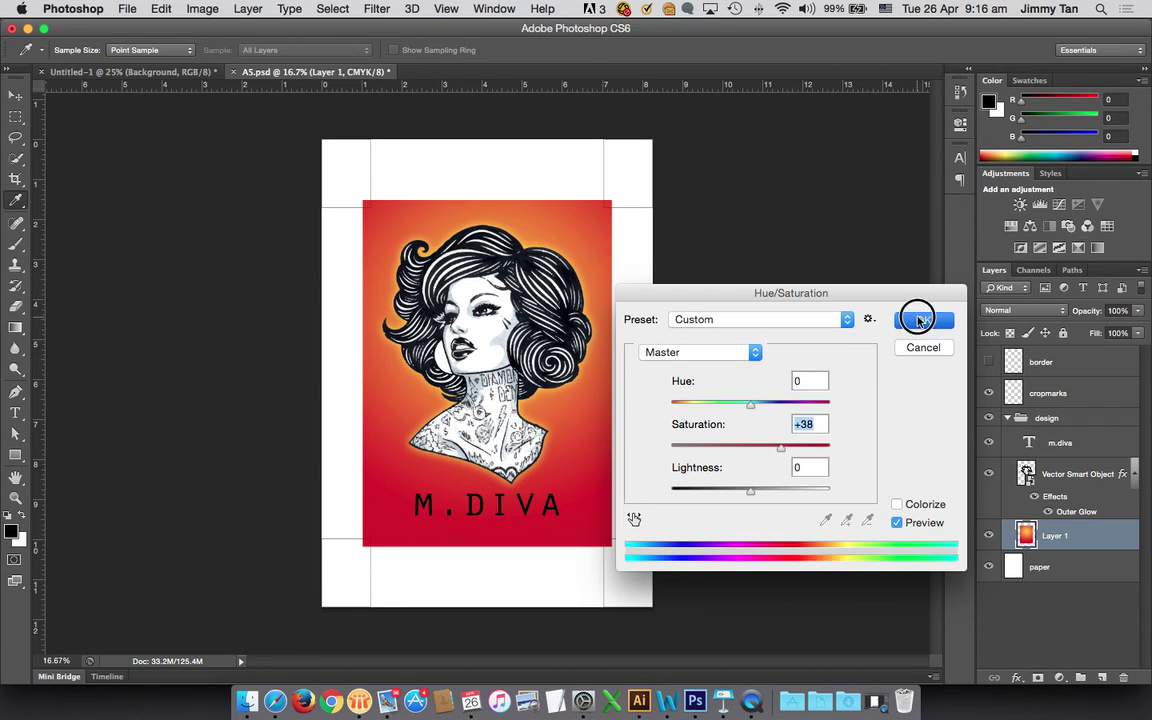
{"action": "left_click", "coordinate": [921, 320]}
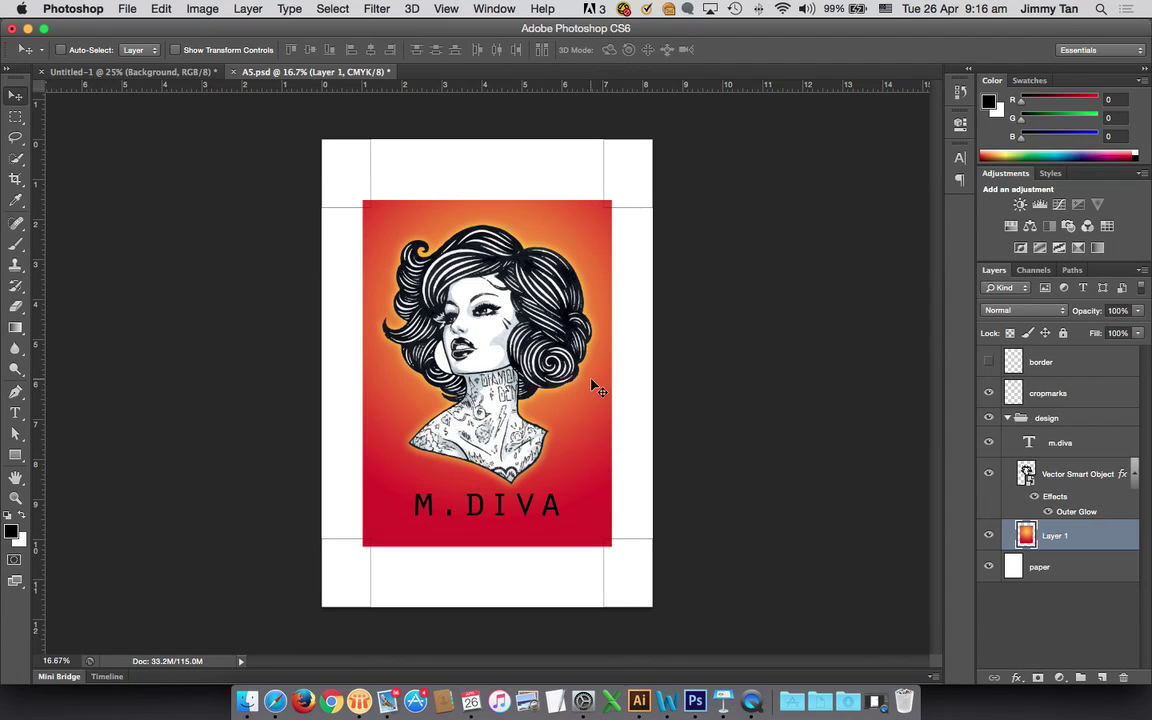
Save the poster as A5 CMYK.psd in Photoshop format with maximum compatibility
{"action": "left_click", "coordinate": [126, 10]}
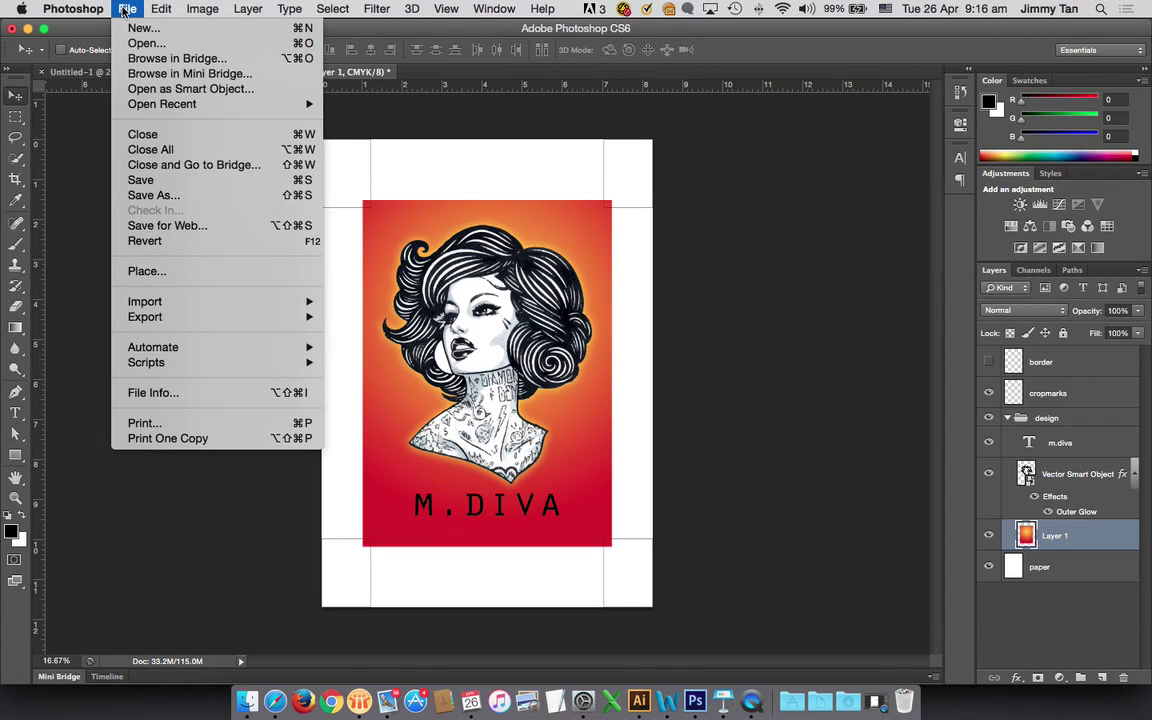
{"action": "left_click", "coordinate": [150, 196]}
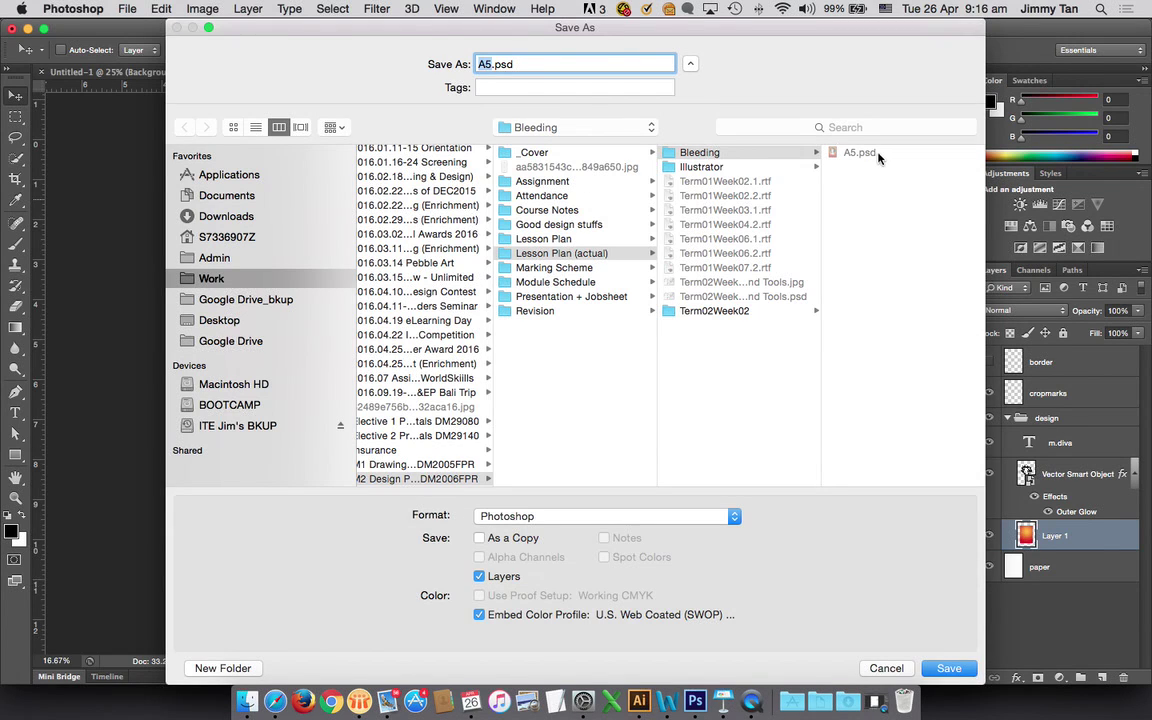
{"action": "key", "text": "Right"}
{"action": "type", "text": "CMYK"}
{"action": "left_click", "coordinate": [545, 516]}
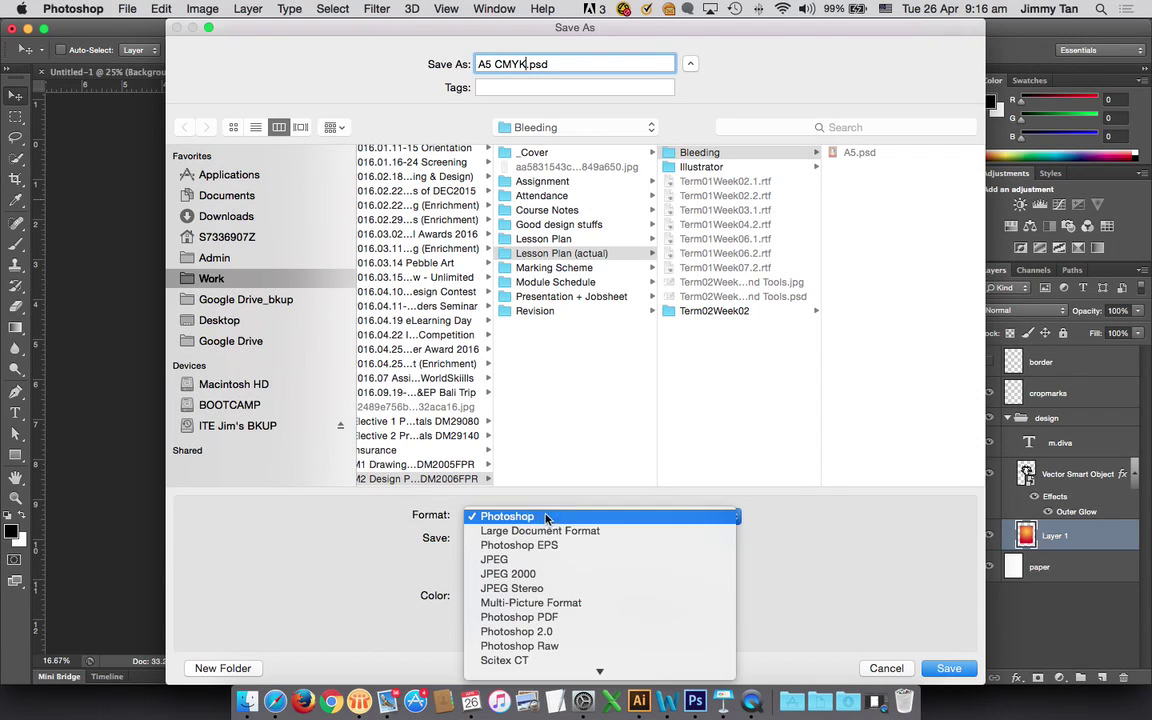
{"action": "left_click", "coordinate": [898, 571]}
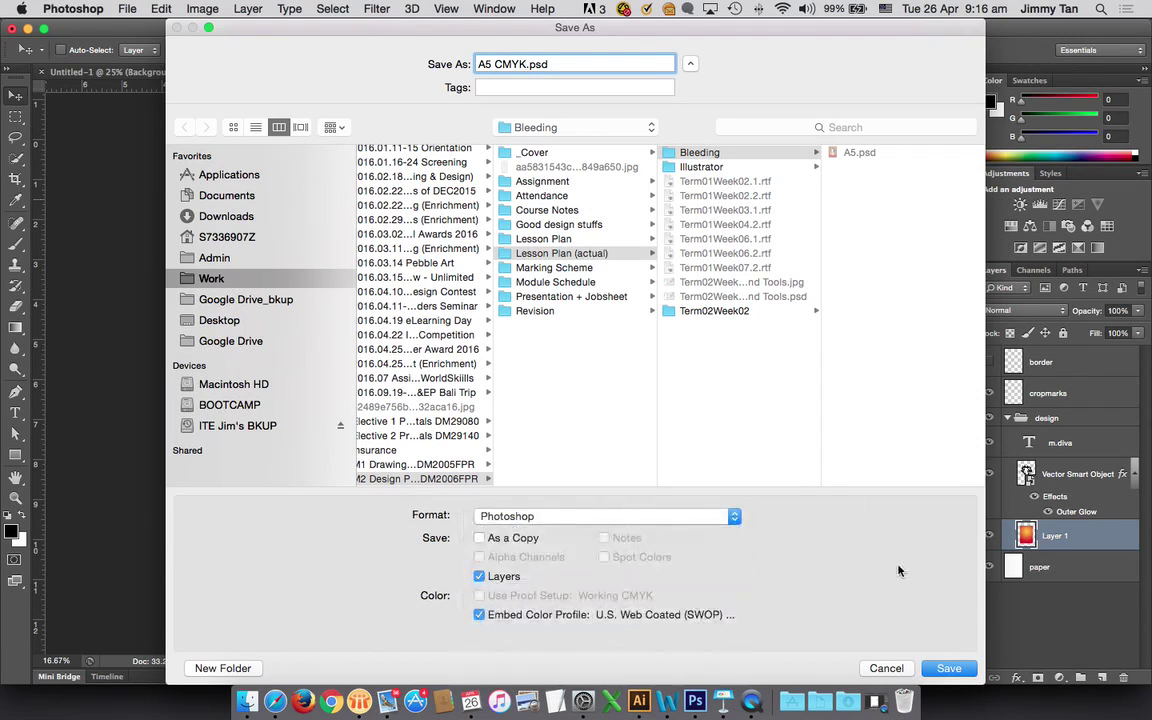
{"action": "left_click", "coordinate": [953, 669]}
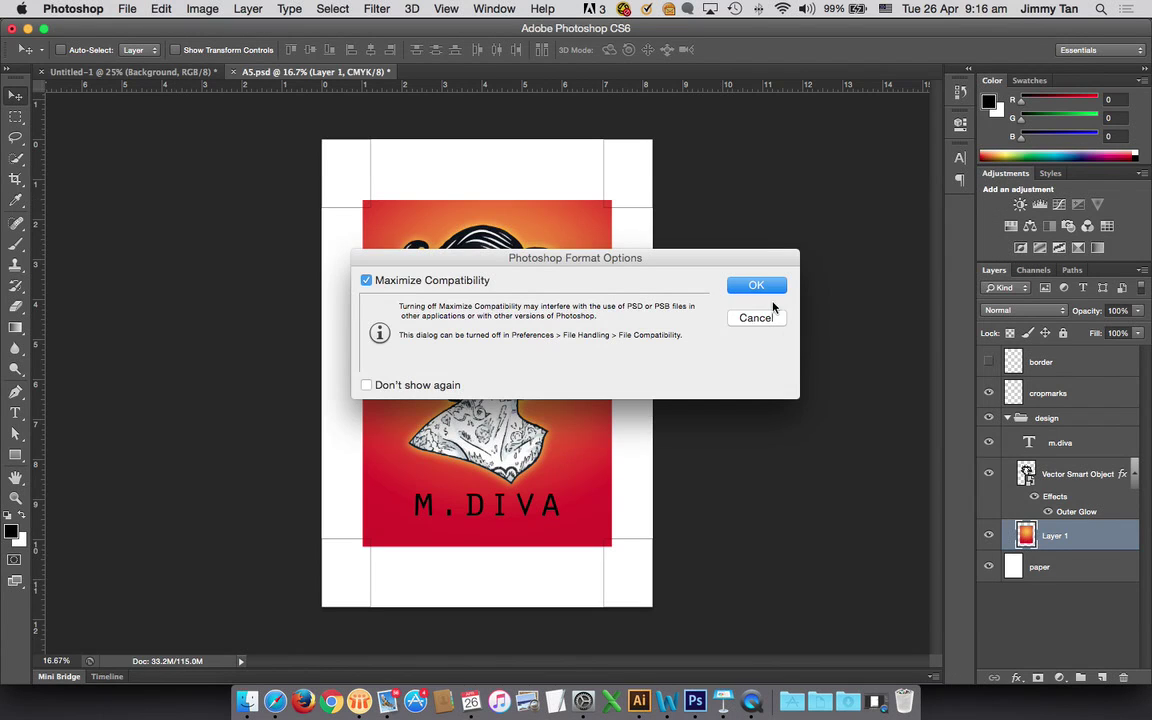
{"action": "left_click", "coordinate": [767, 290]}
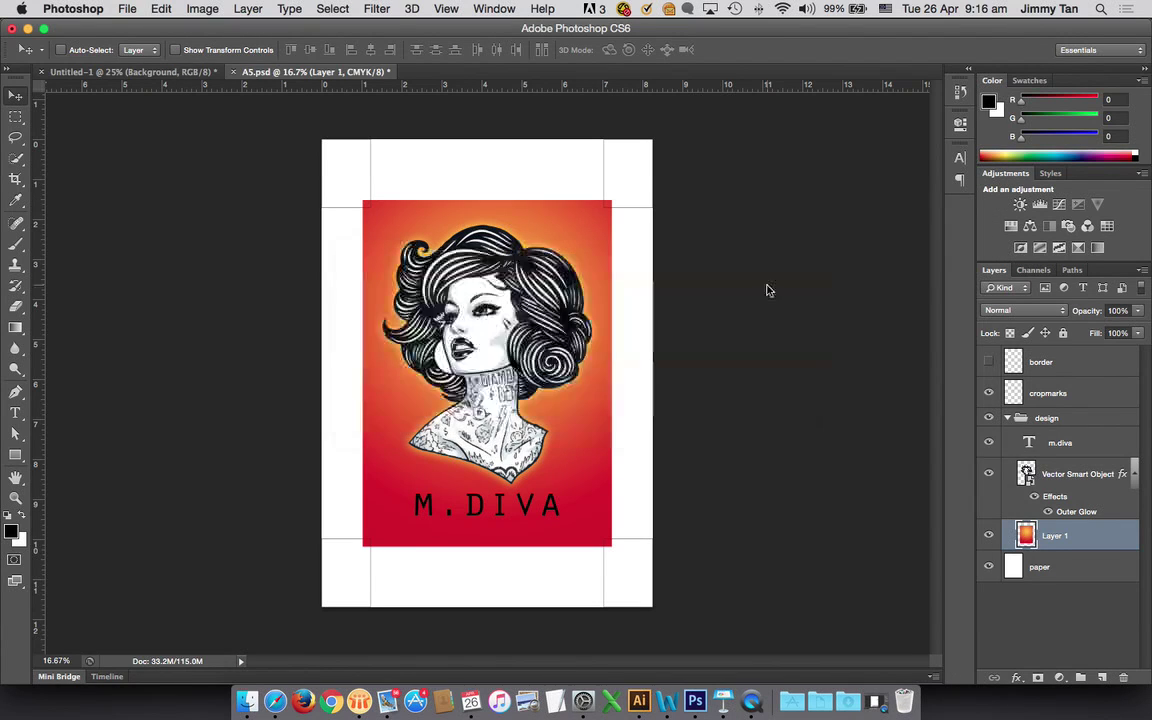
{"action": "left_click", "coordinate": [122, 11]}
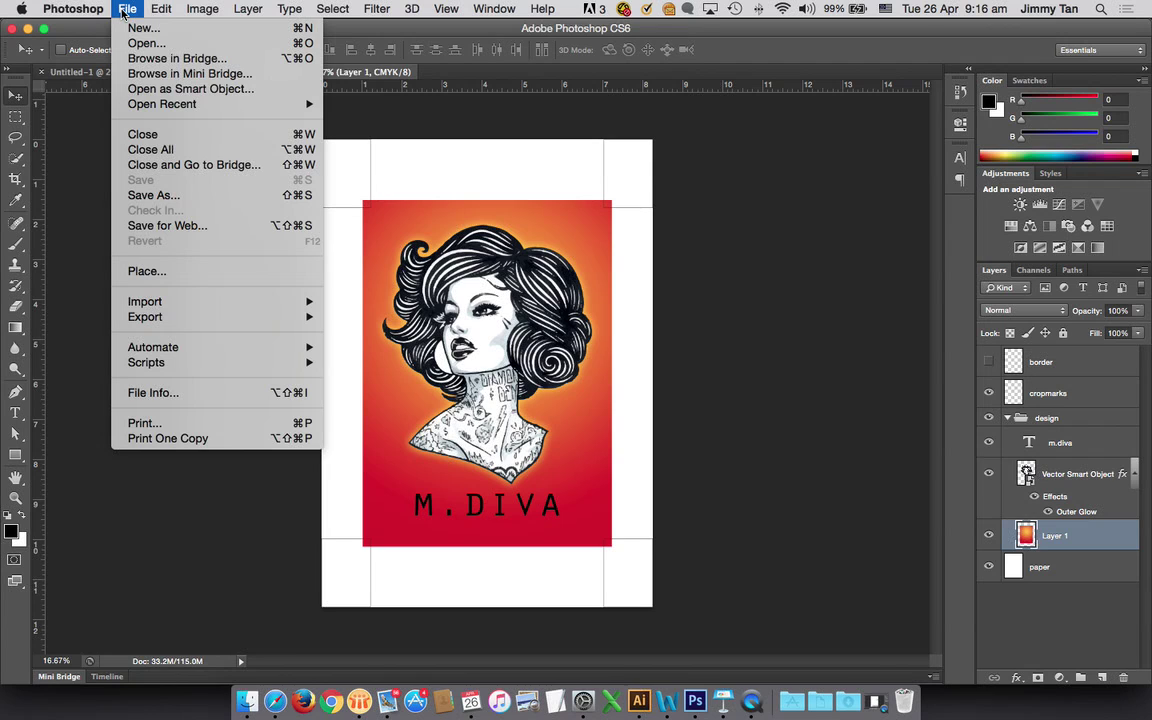
Save a layerless copy as Photoshop PDF named A5 CMYK.pdf
{"action": "left_click", "coordinate": [153, 195]}
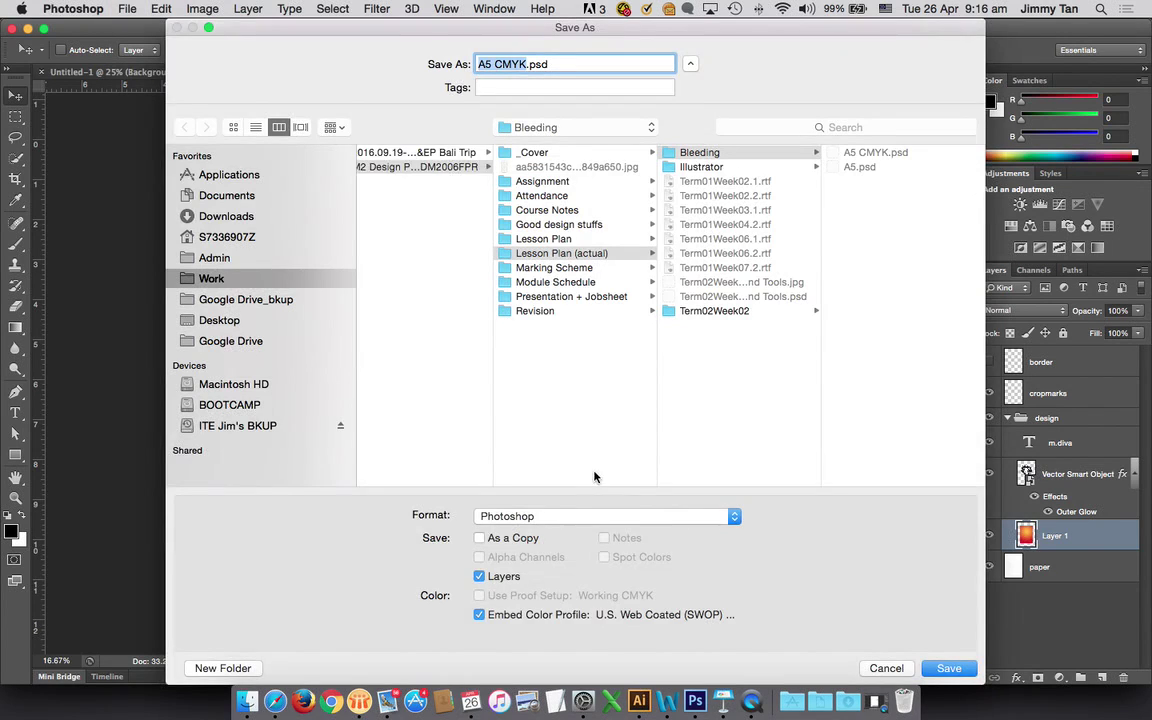
{"action": "left_click", "coordinate": [591, 516]}
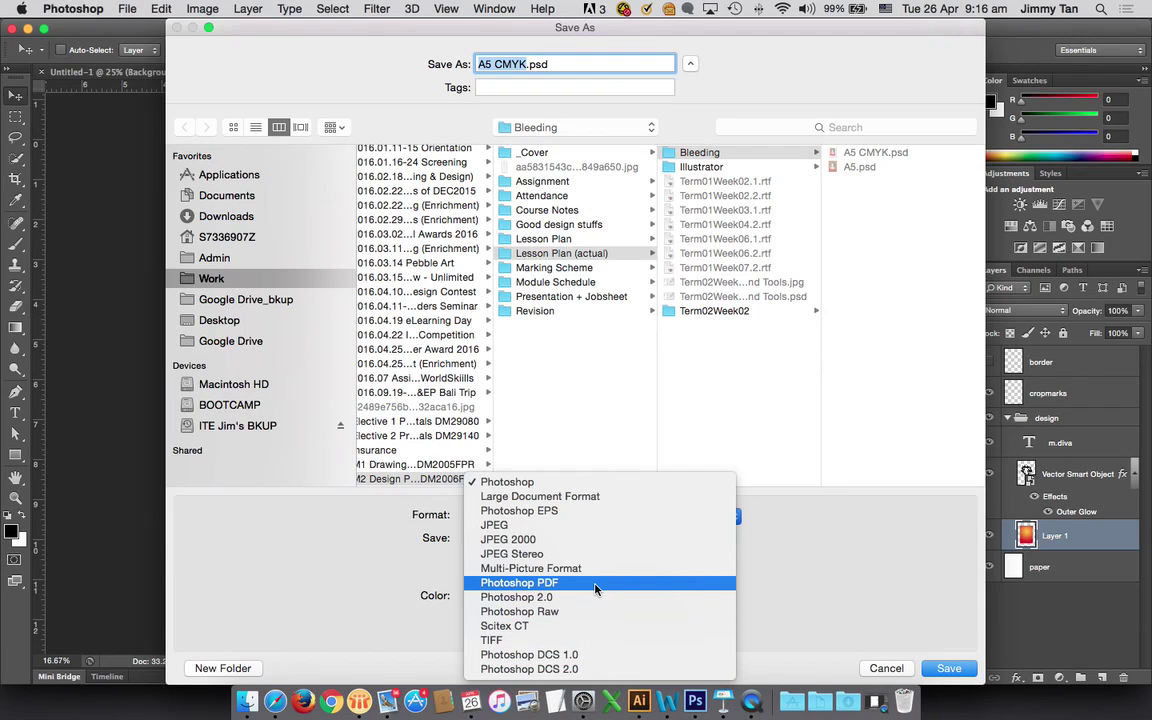
{"action": "left_click", "coordinate": [595, 590]}
{"action": "key", "text": "Right"}
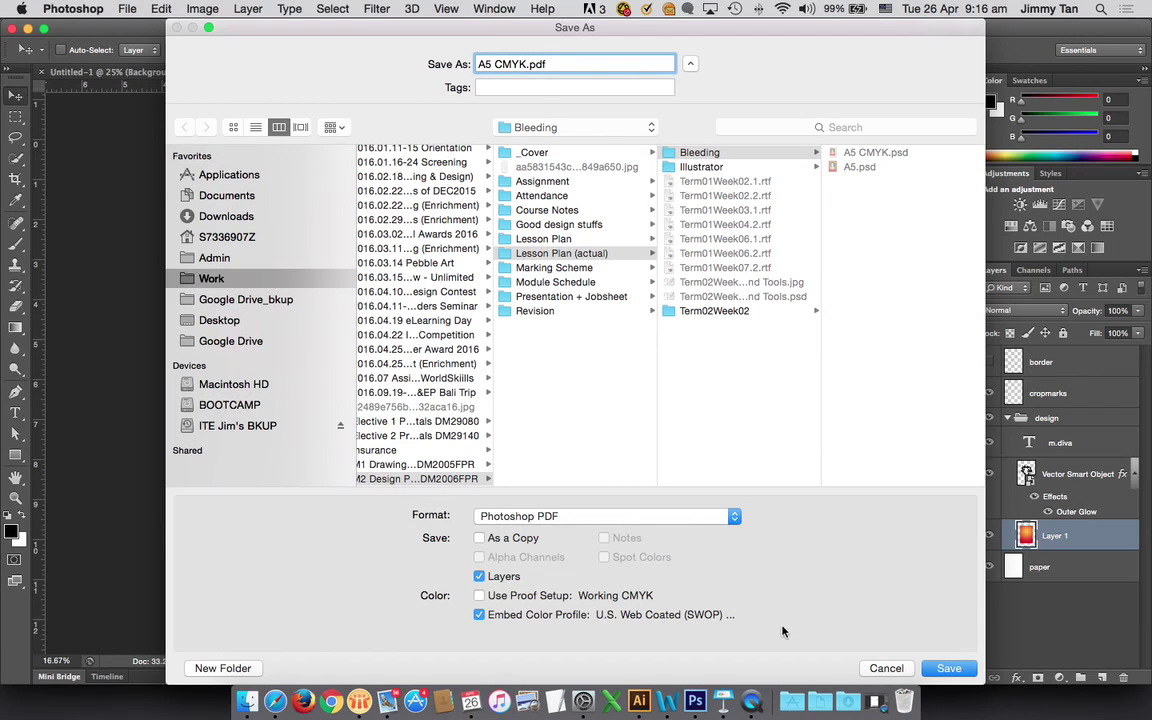
{"action": "left_click", "coordinate": [480, 577]}
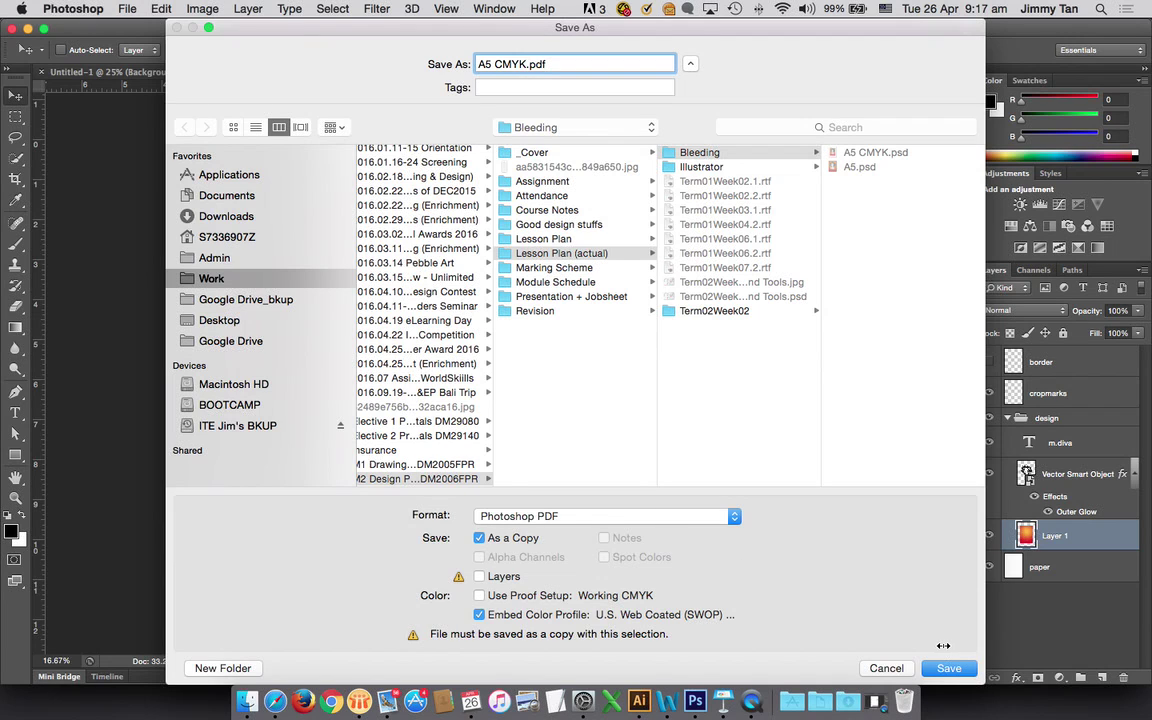
{"action": "key", "text": "Return"}
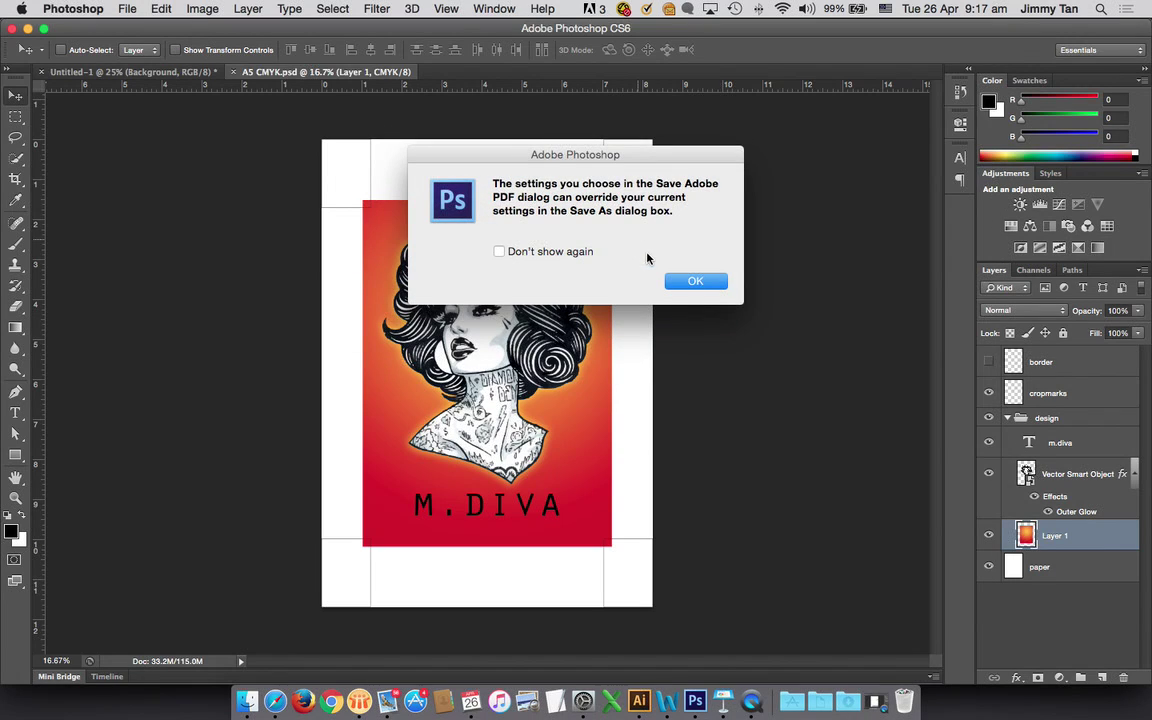
Dismiss the PDF settings warning and review the Compression, Output, Security and Summary panels
{"action": "left_click", "coordinate": [696, 283]}
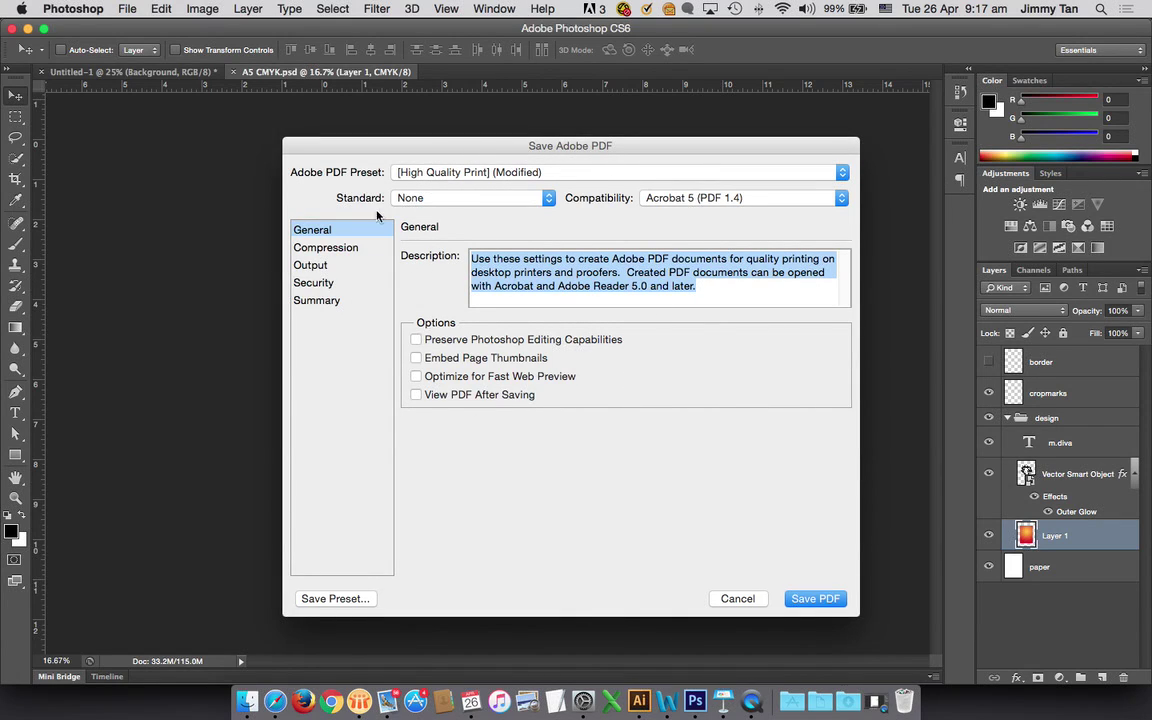
{"action": "left_click", "coordinate": [355, 250]}
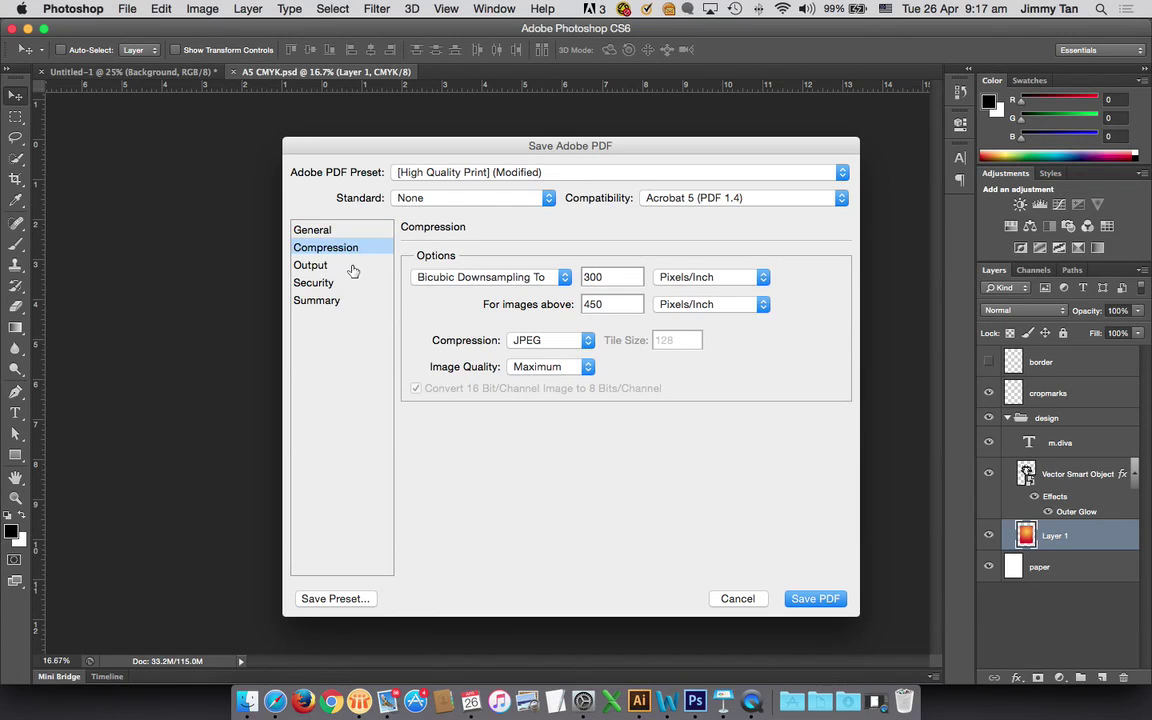
{"action": "left_click", "coordinate": [355, 266]}
{"action": "left_click", "coordinate": [357, 283]}
{"action": "left_click", "coordinate": [359, 299]}
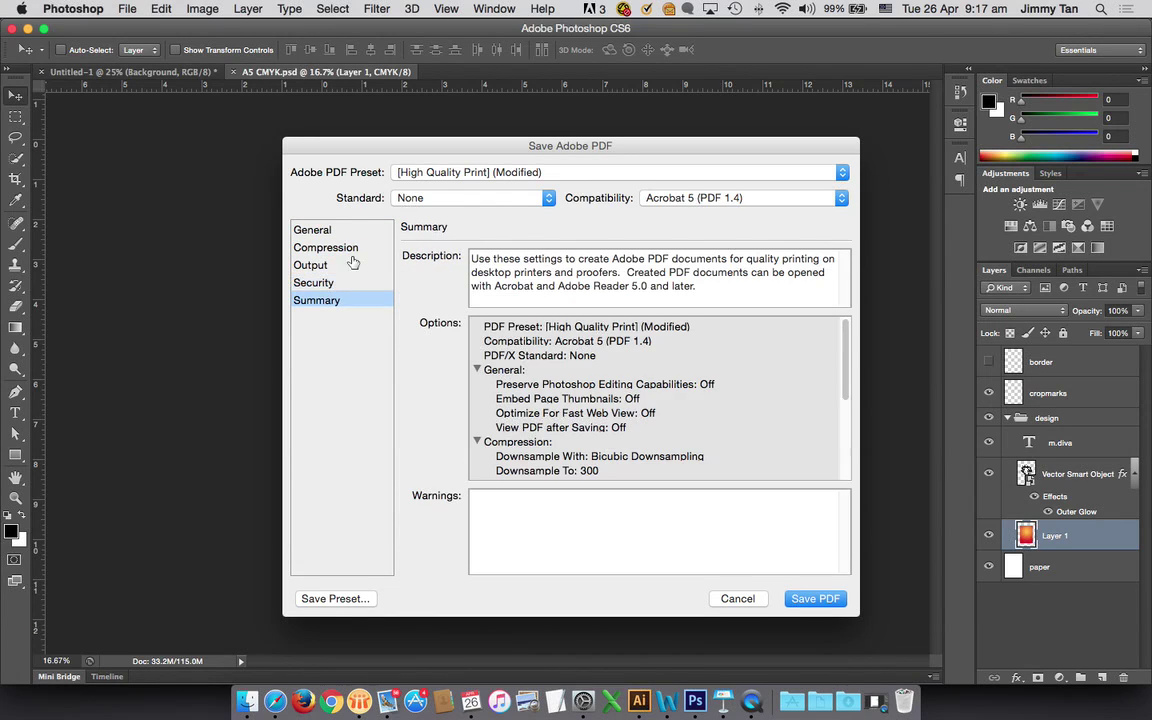
{"action": "left_click", "coordinate": [318, 229]}
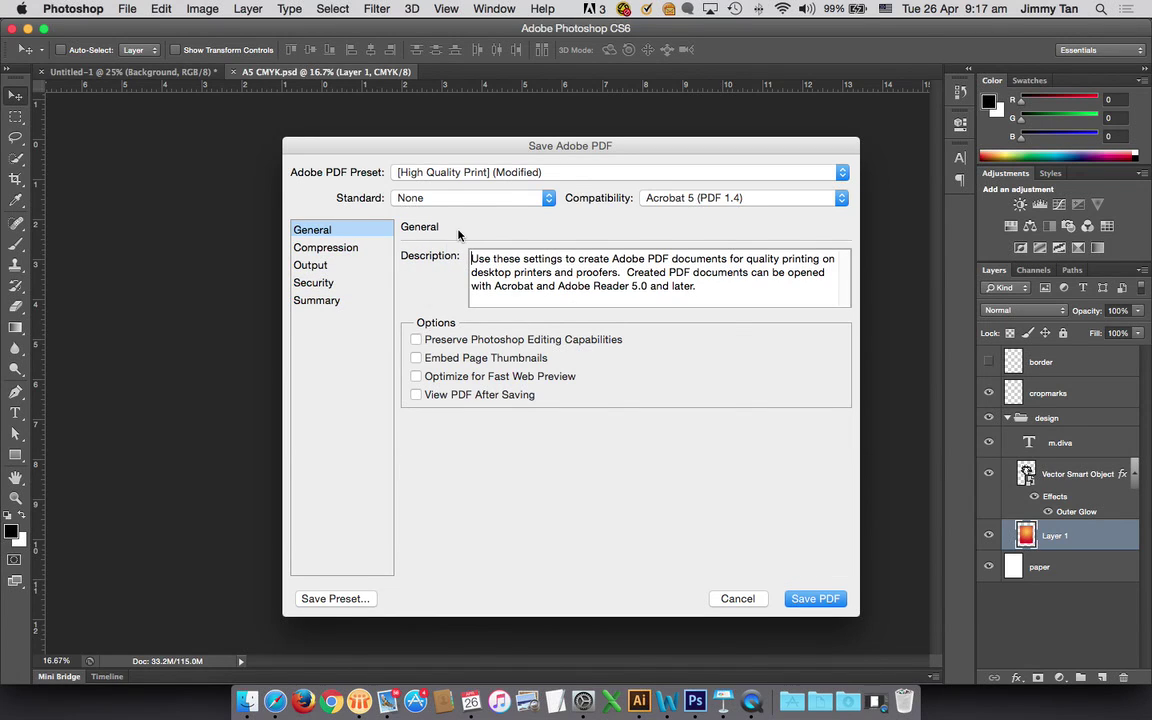
Keep the [High Quality Print] preset and write A5 CMYK.pdf to disk
{"action": "left_click", "coordinate": [592, 174]}
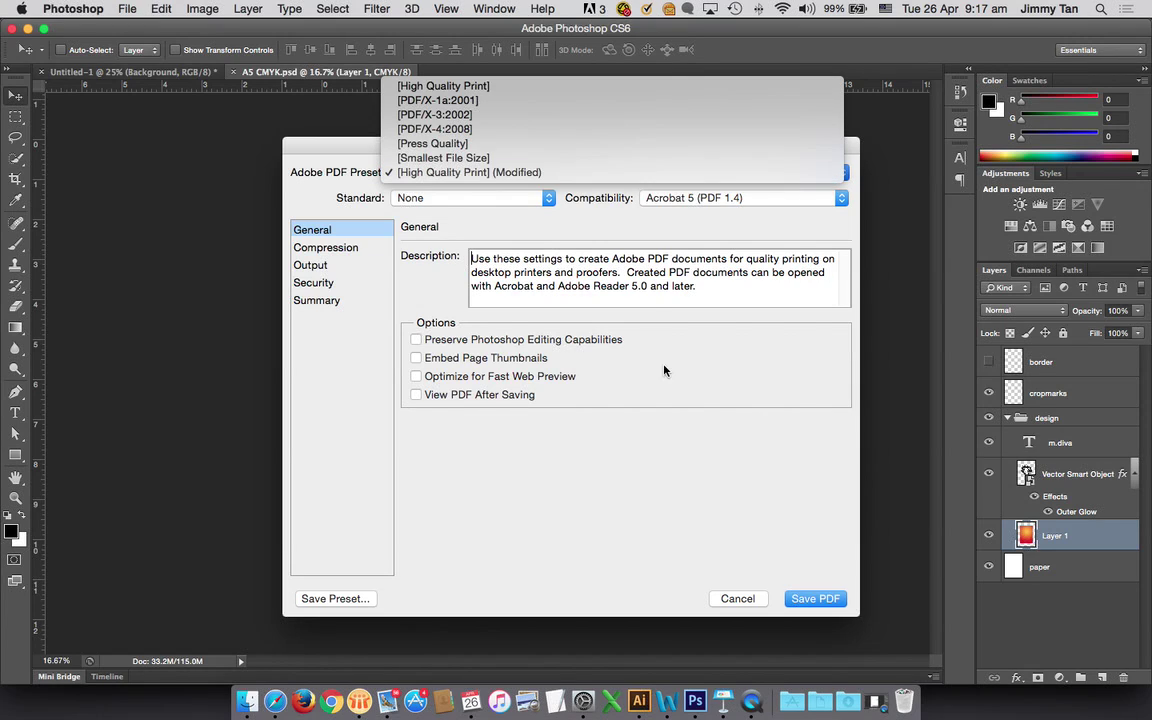
{"action": "left_click", "coordinate": [710, 430]}
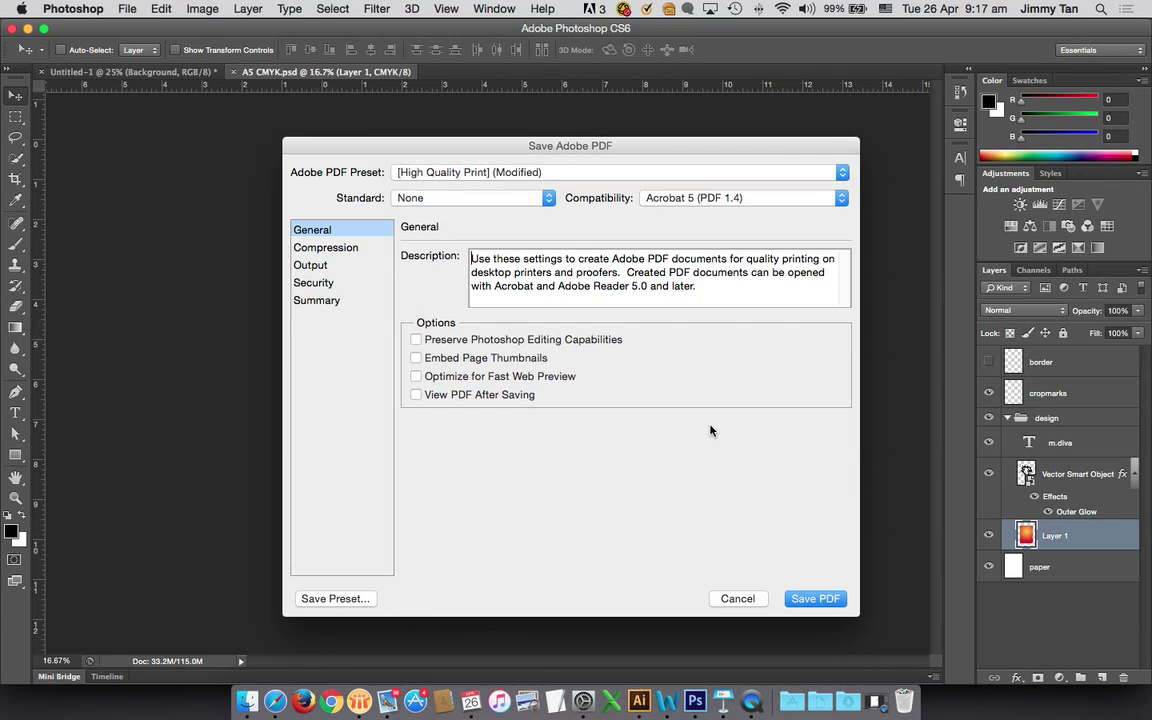
{"action": "left_click", "coordinate": [815, 598]}
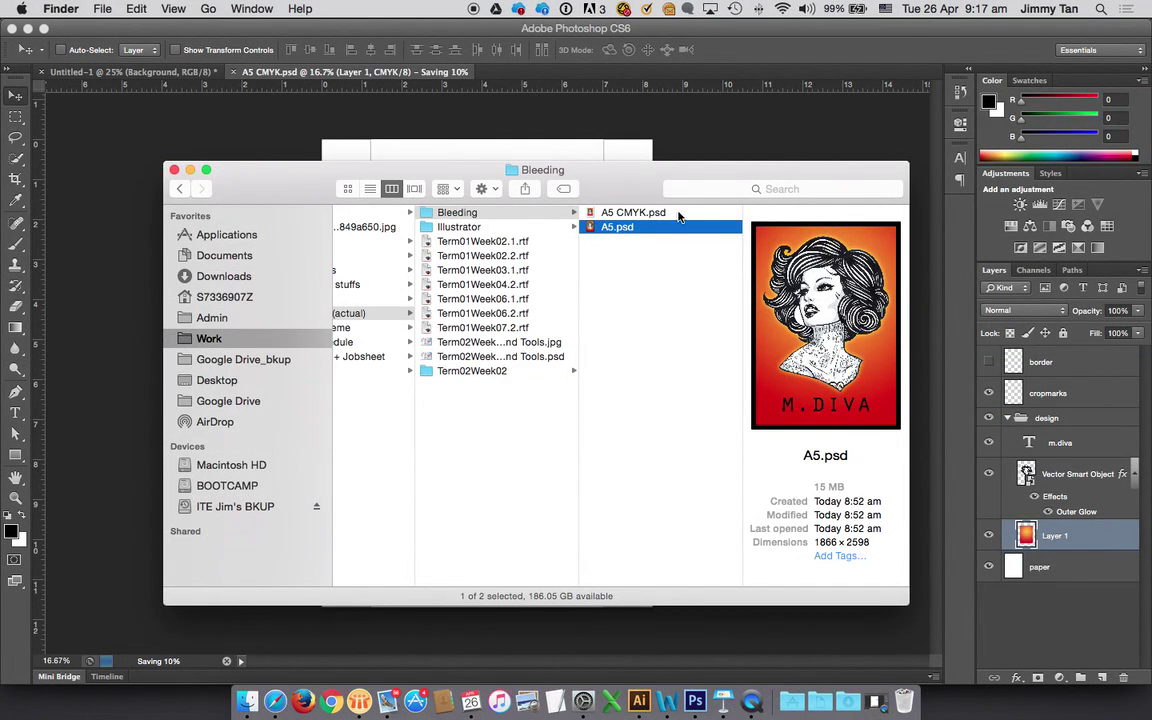
Bring up the Bleeding folder and check the details of A5.psd and A5 CMYK.psd
{"action": "left_click", "coordinate": [678, 215]}
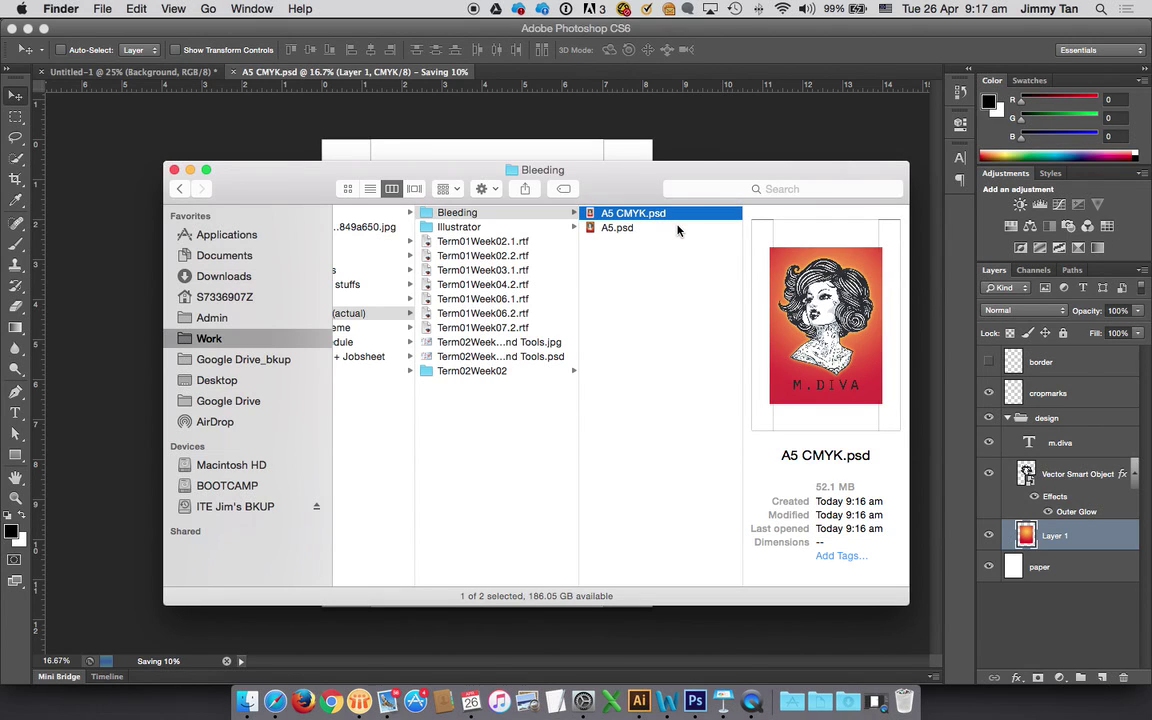
{"action": "left_click", "coordinate": [678, 228]}
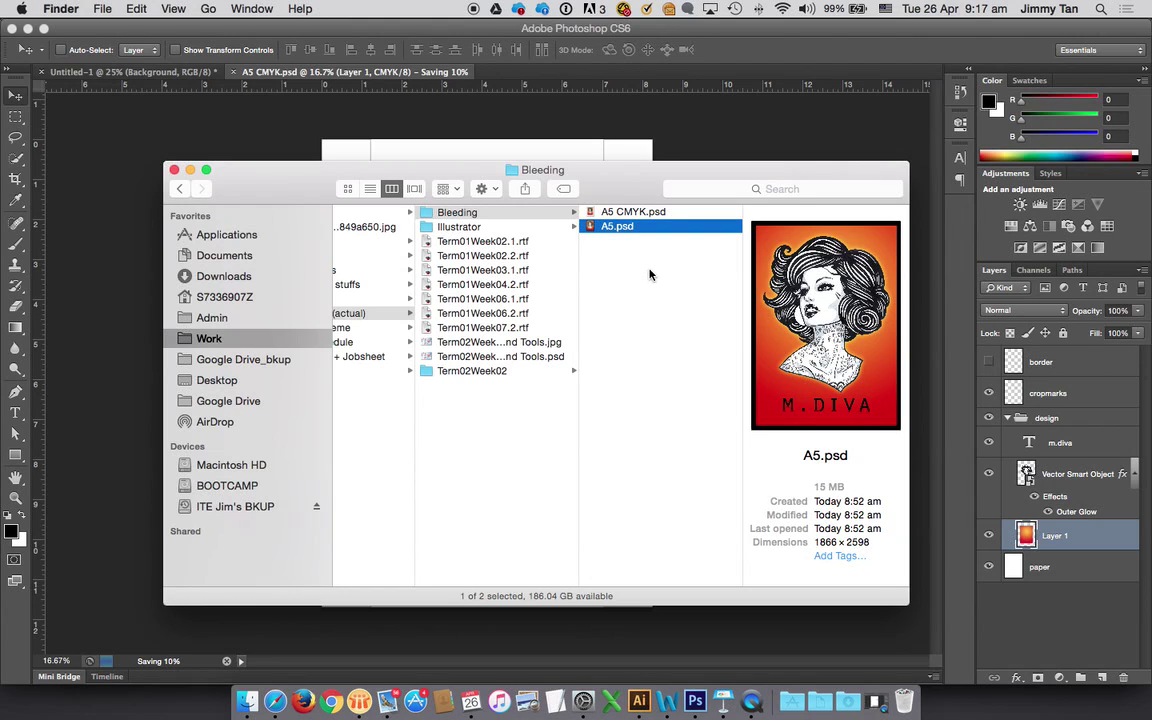
{"action": "key", "text": "Up"}
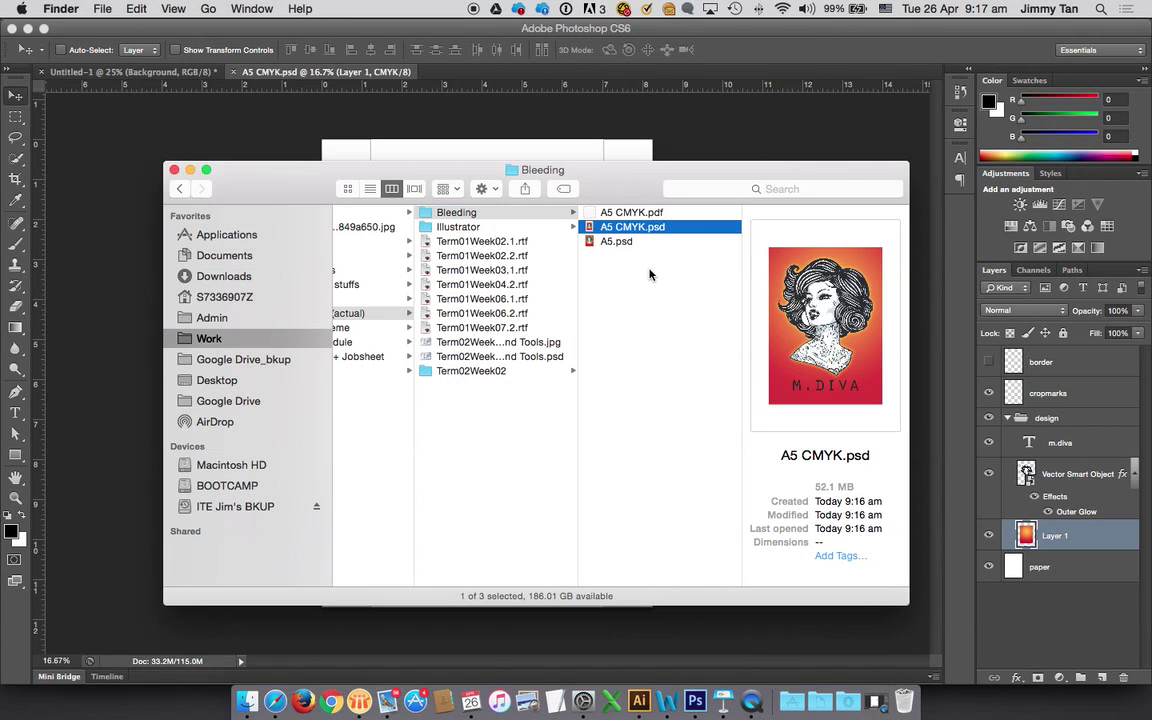
Quick Look A5 CMYK.pdf, comparing its preview with A5 CMYK.psd and the original A5.psd
{"action": "left_click", "coordinate": [684, 214]}
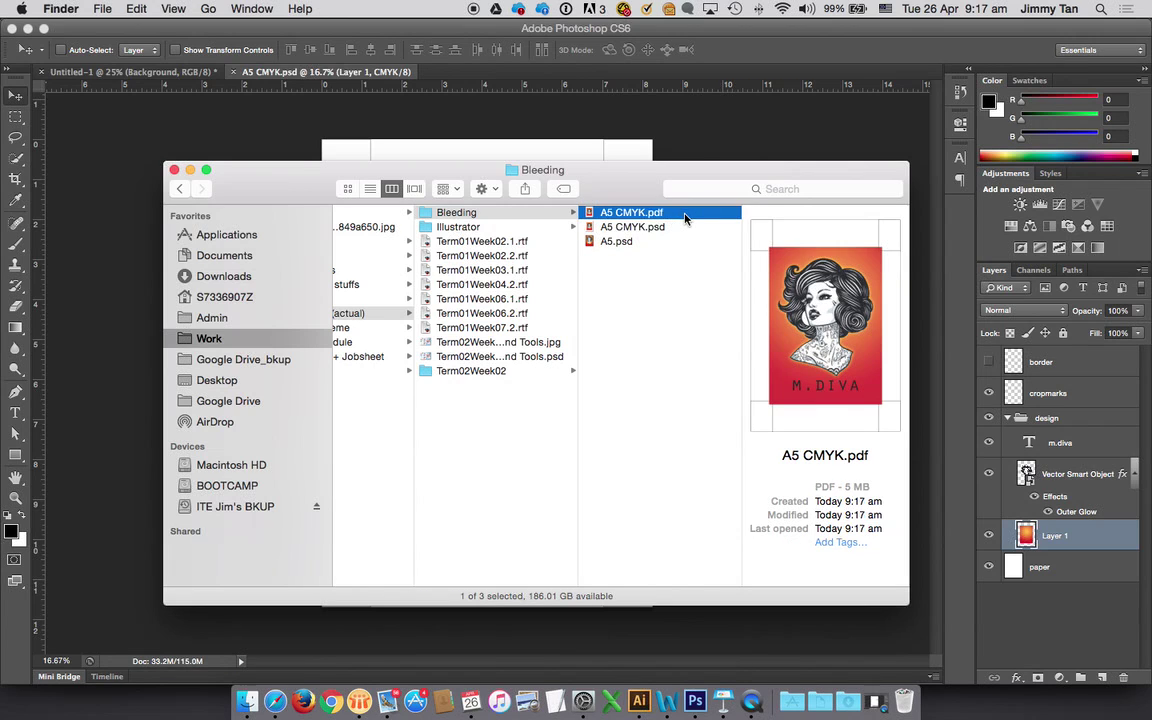
{"action": "key", "text": "space"}
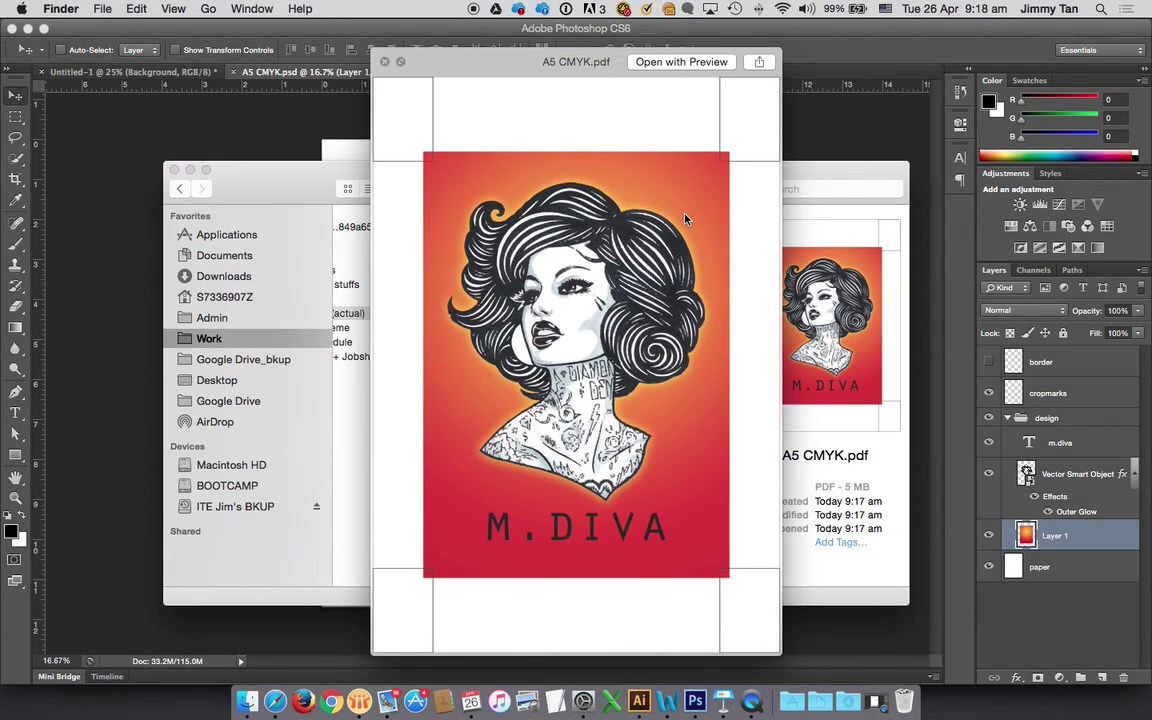
{"action": "key", "text": "Down"}
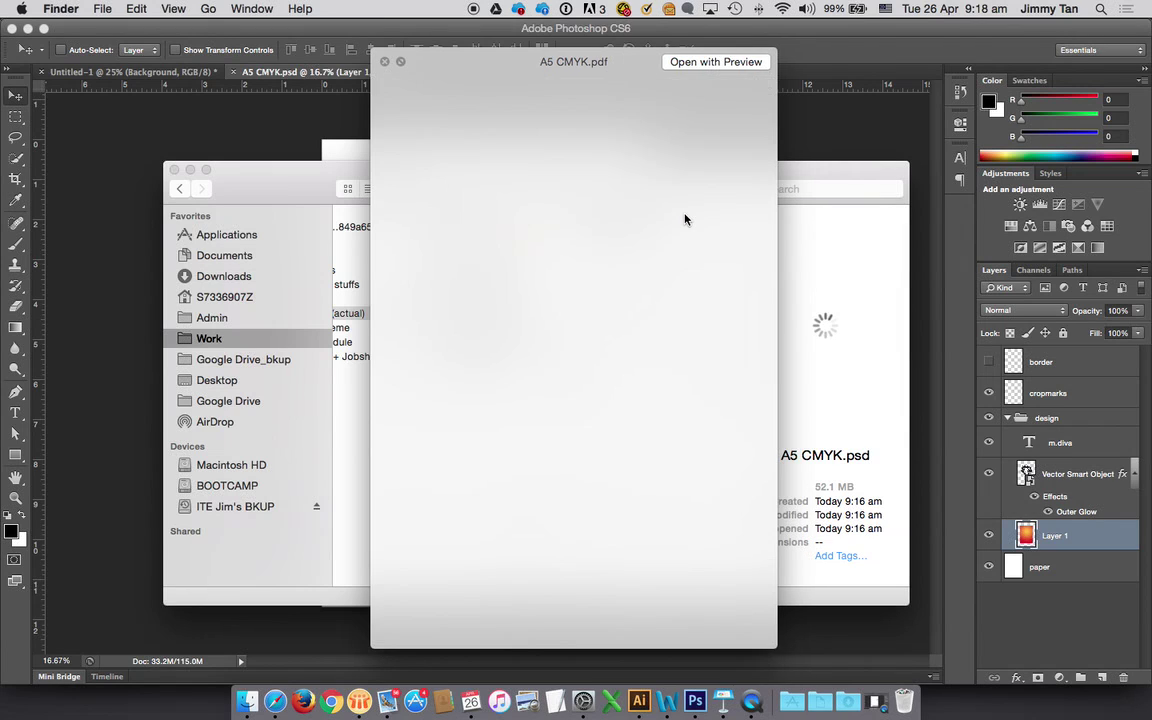
{"action": "key", "text": "Down"}
{"action": "key", "text": "Up"}
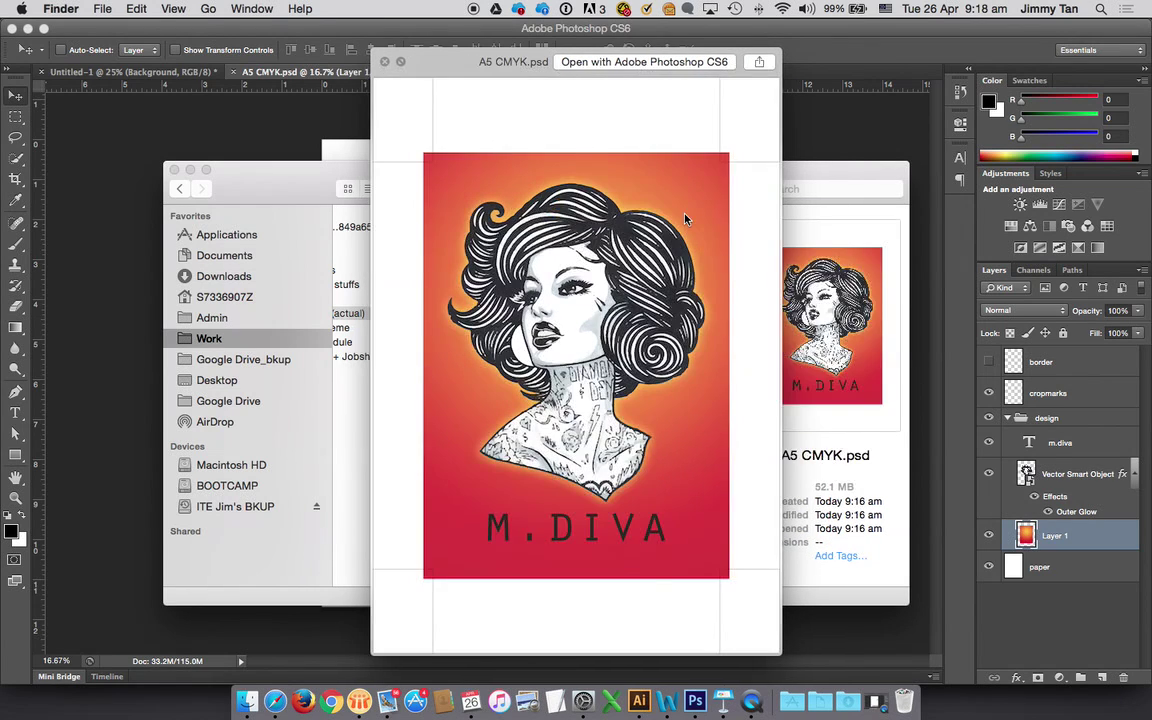
{"action": "key", "text": "Down"}
{"action": "key", "text": "Up"}
{"action": "key", "text": "space"}
{"action": "left_click", "coordinate": [689, 278]}
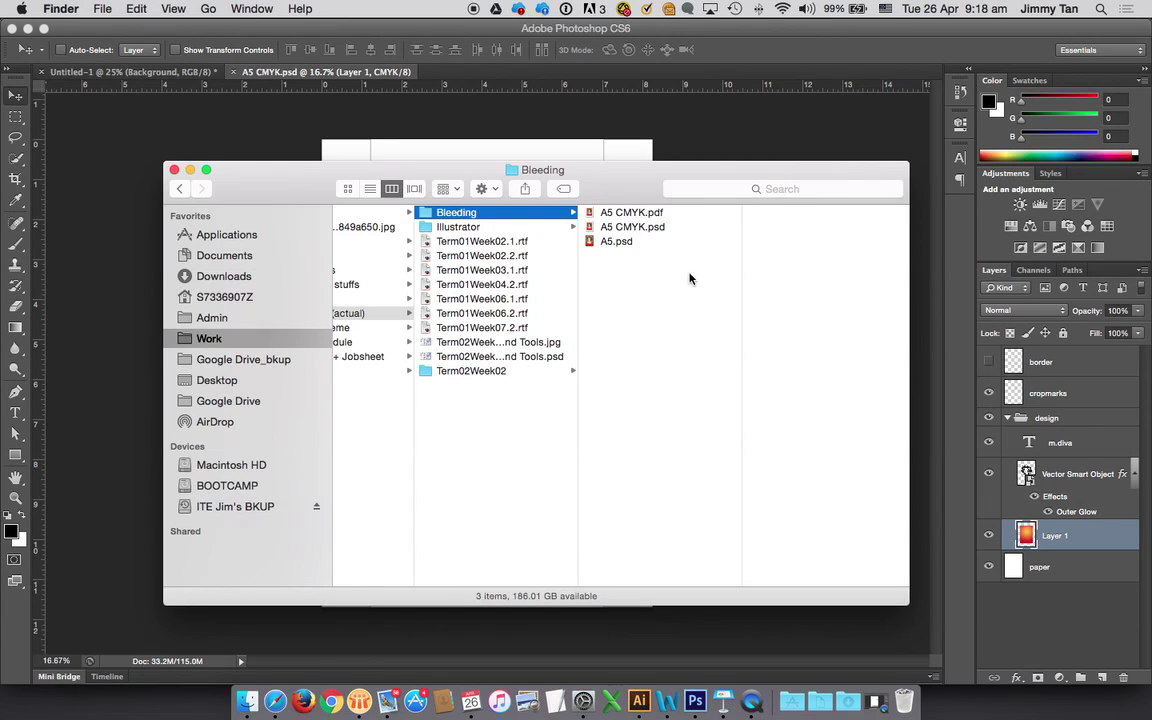
Bring the Finder window back and select A5 CMYK.pdf to show its 5 MB details and thumbnail
{"action": "left_click", "coordinate": [440, 120]}
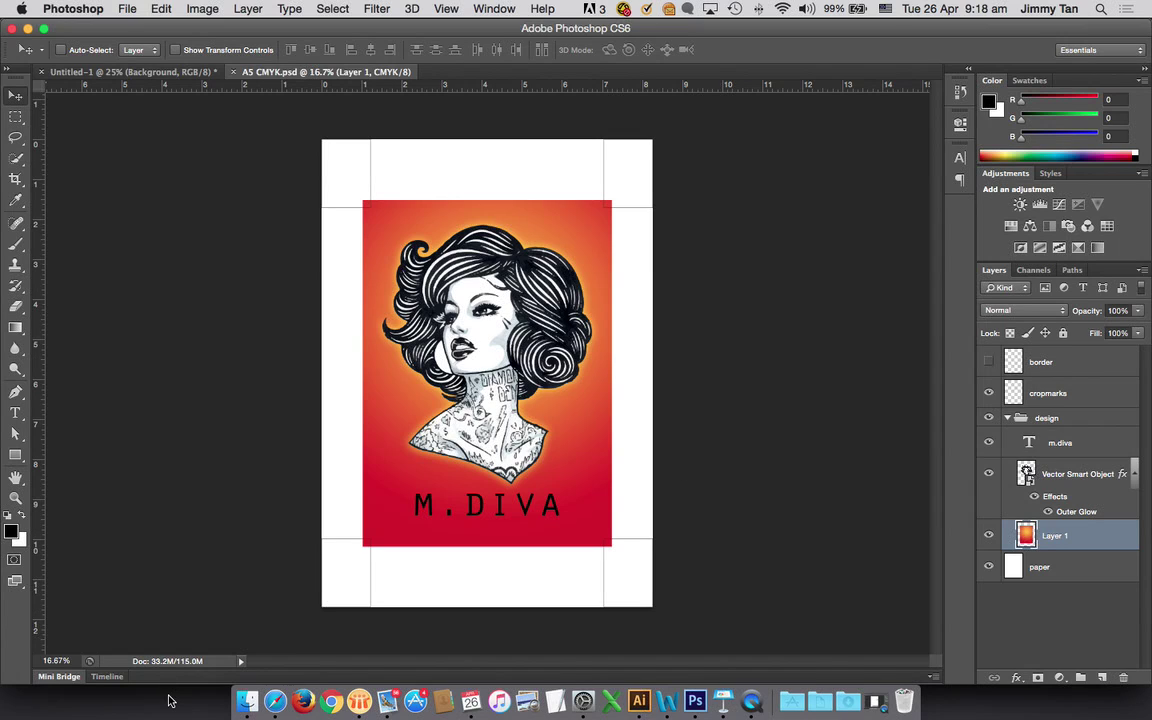
{"action": "left_click", "coordinate": [247, 701]}
{"action": "left_click", "coordinate": [672, 212]}
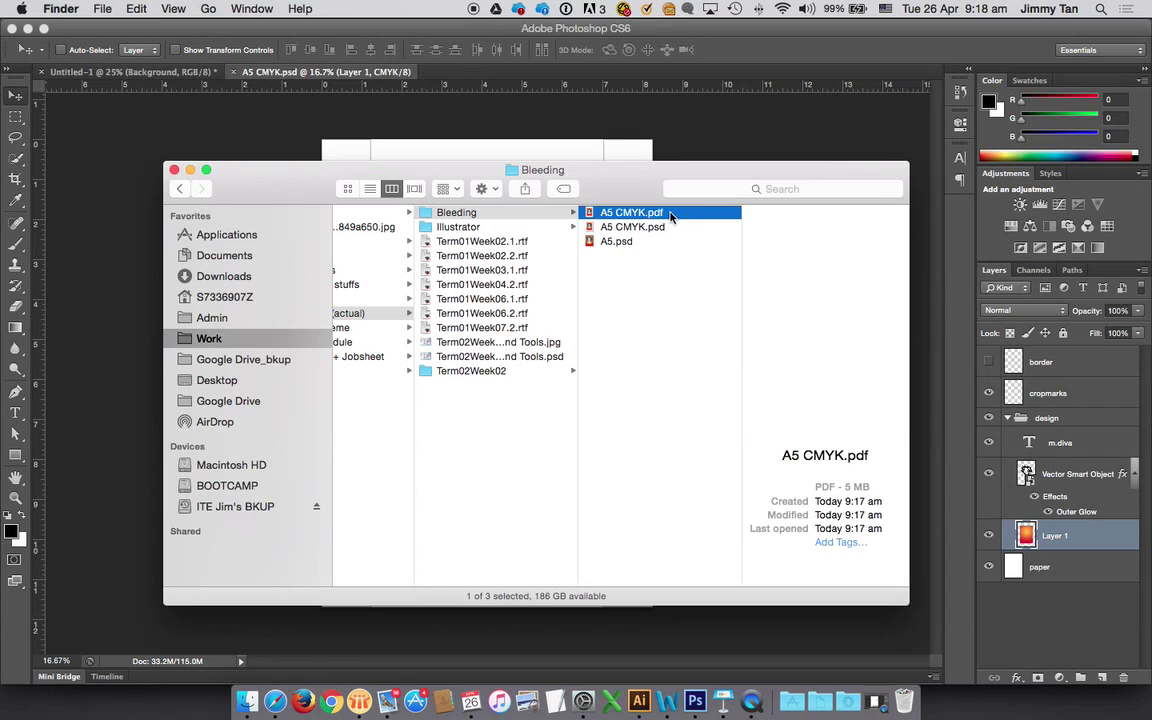